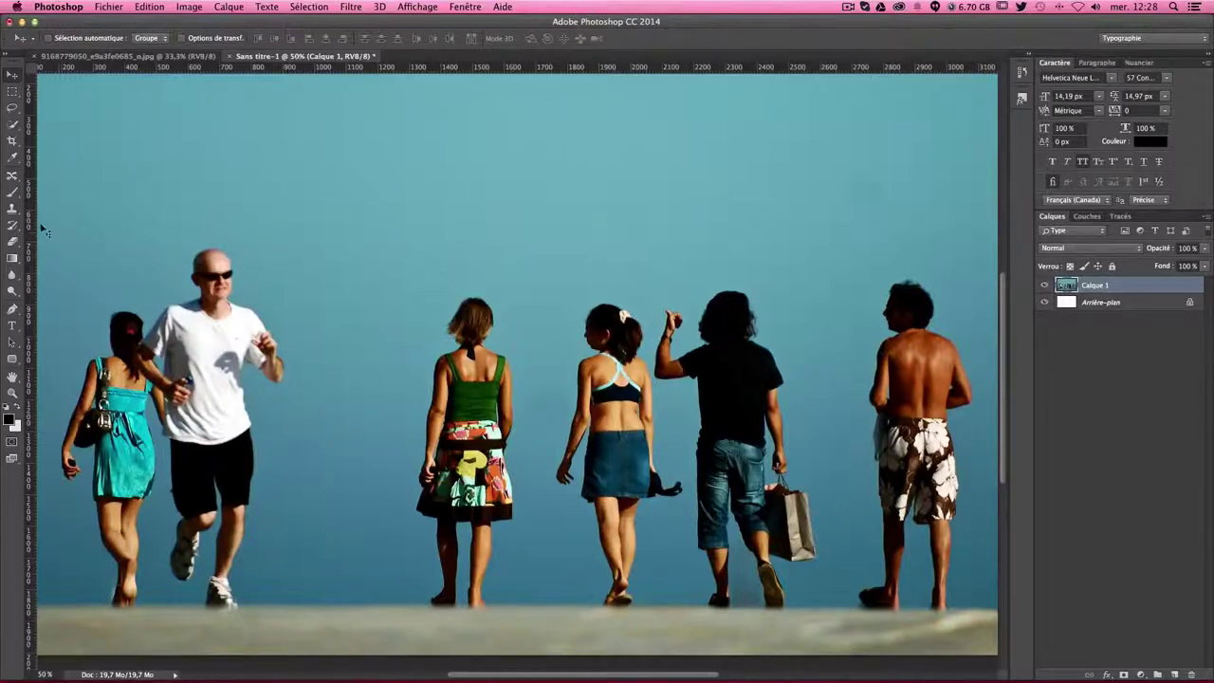
# Select the Content-Aware Move Tool from the healing-tools flyout.
pyautogui.click(12, 177)
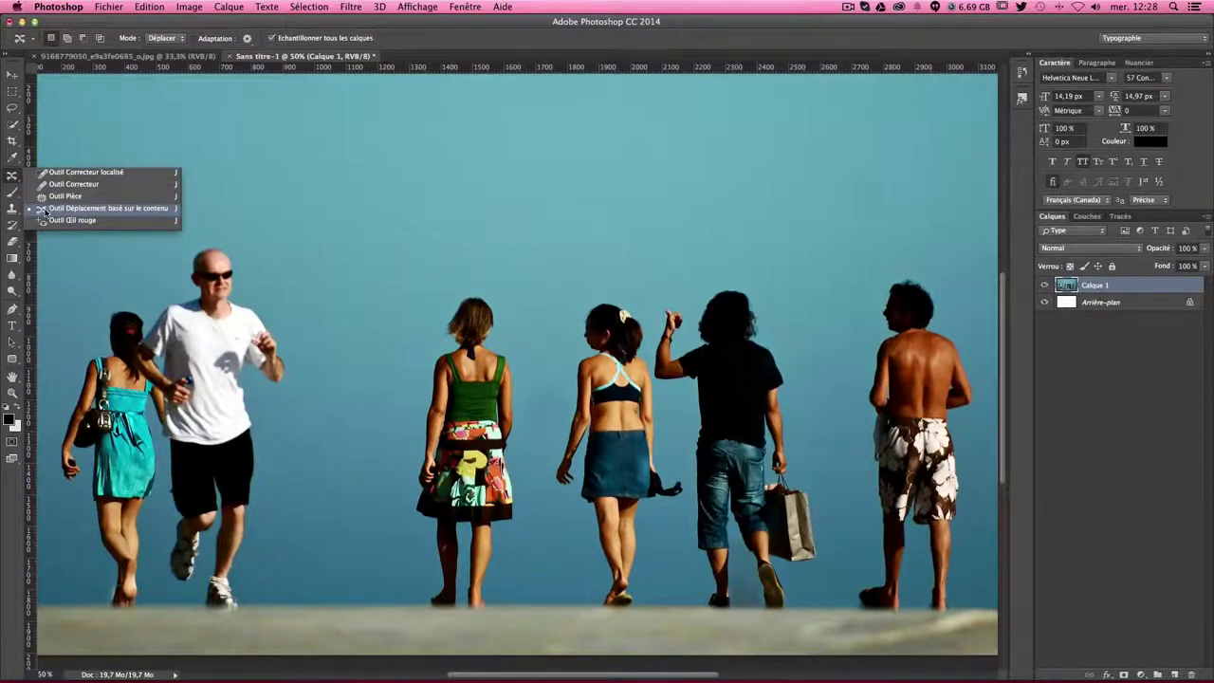
pyautogui.click(10, 180)
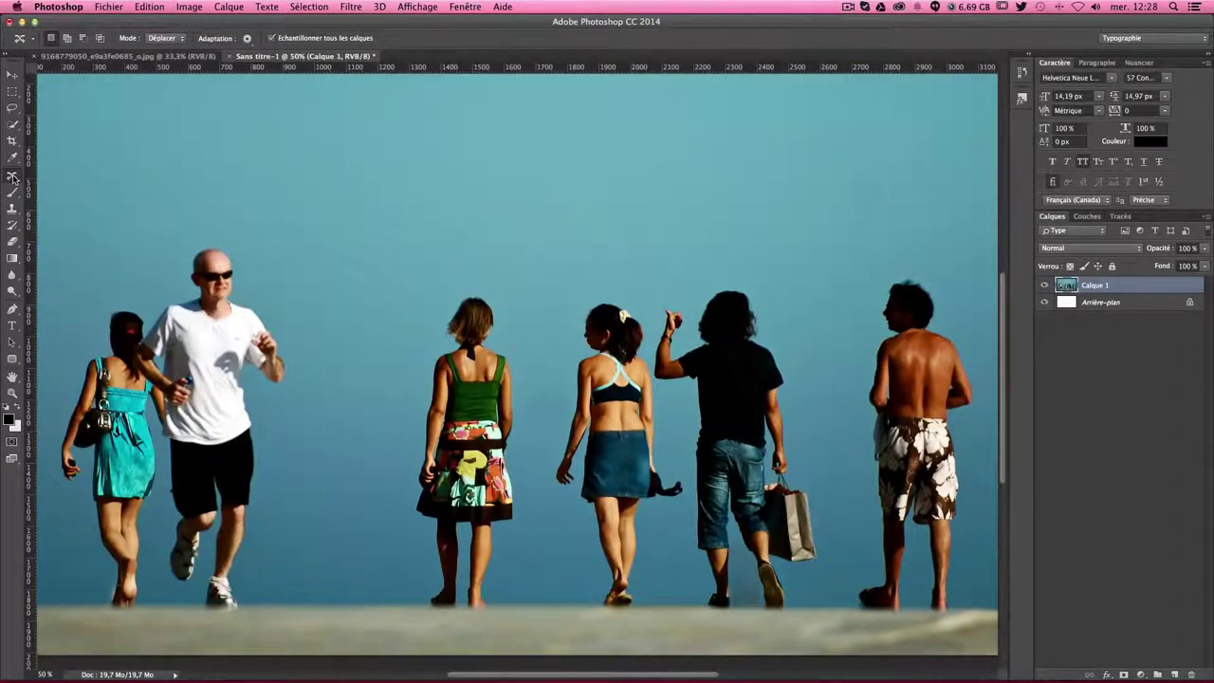
pyautogui.click(11, 177)
pyautogui.click(57, 177)
pyautogui.click(13, 180)
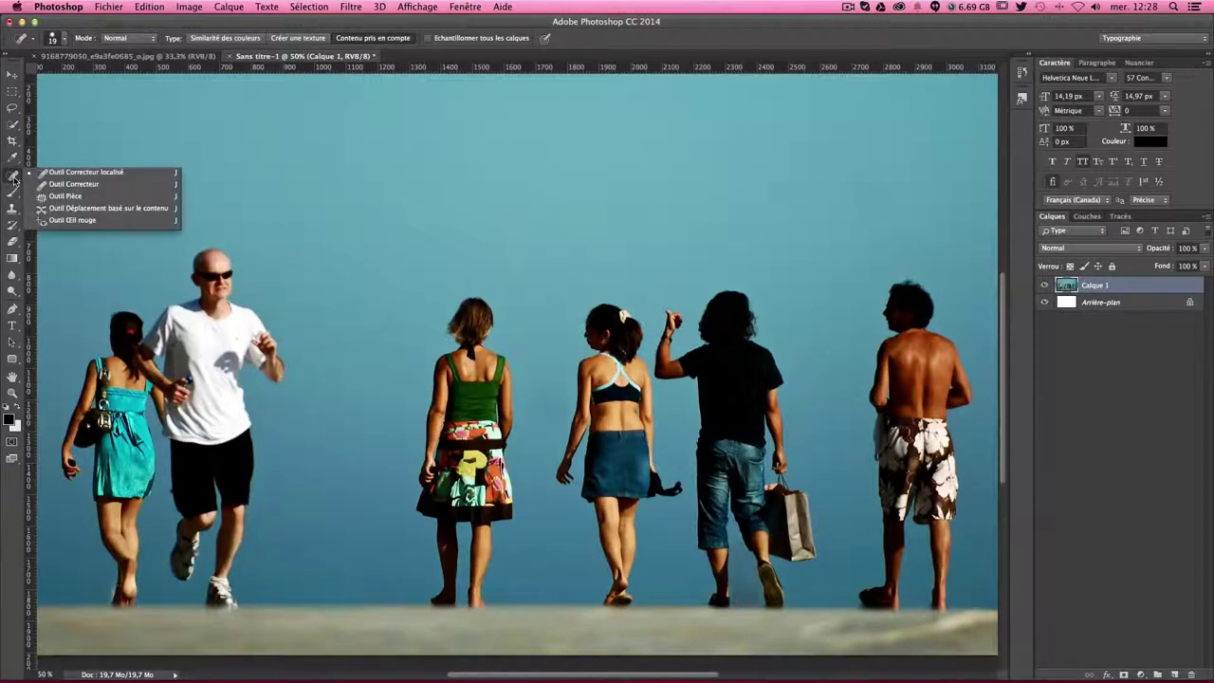
pyautogui.click(57, 182)
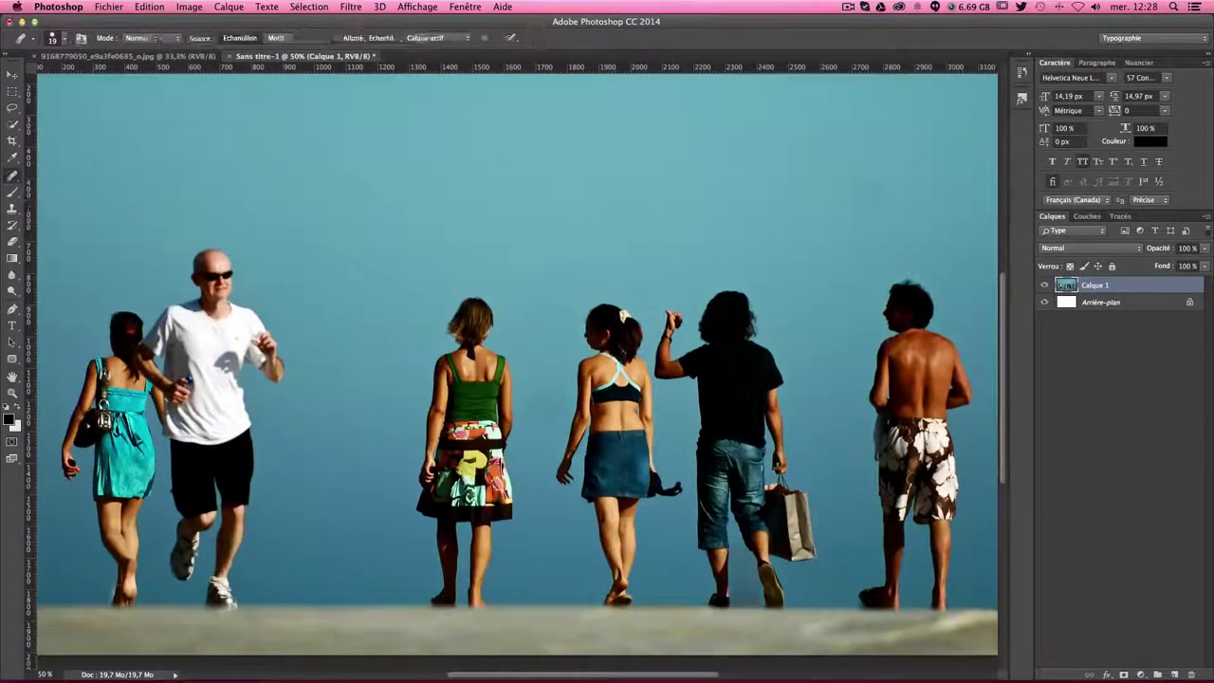
pyautogui.click(13, 178)
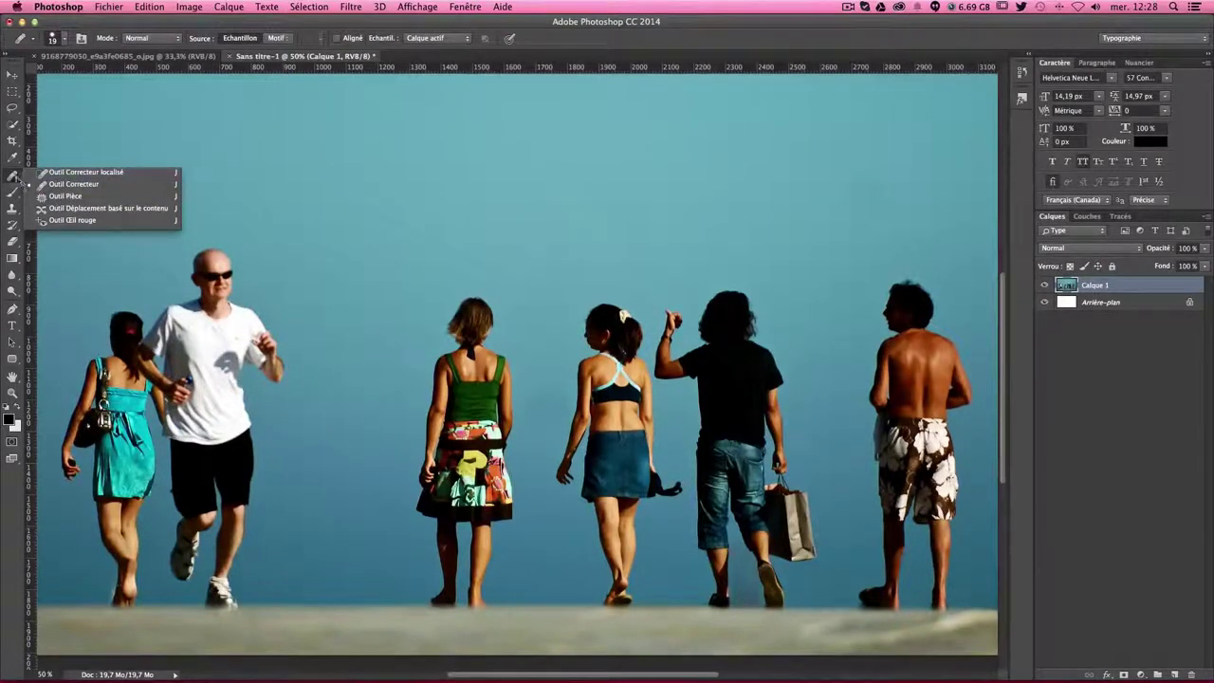
pyautogui.click(150, 209)
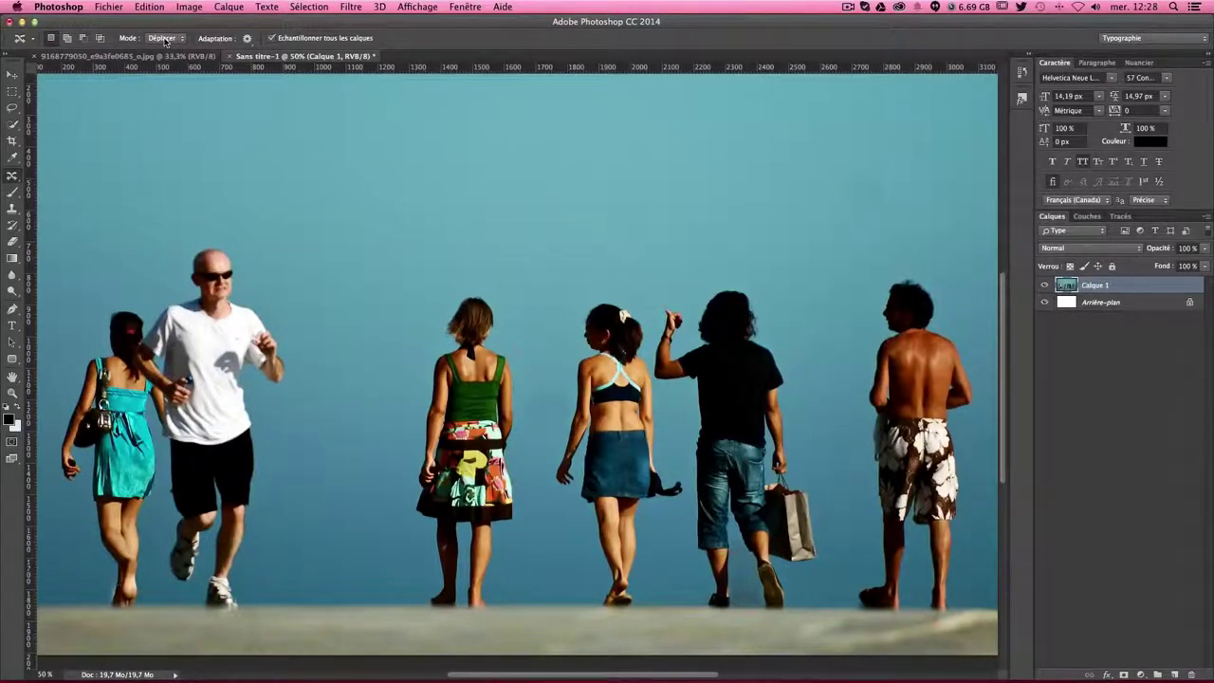
# Check the Mode dropdown, keeping it on Déplacer.
pyautogui.click(169, 41)
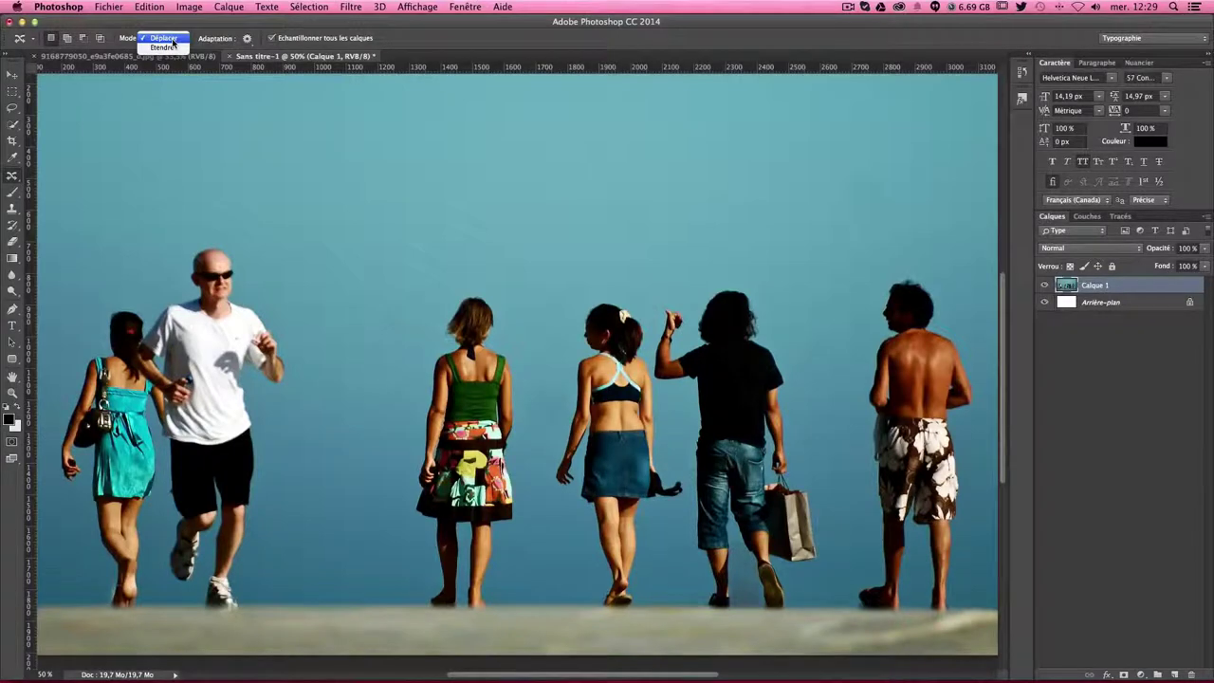
pyautogui.click(171, 39)
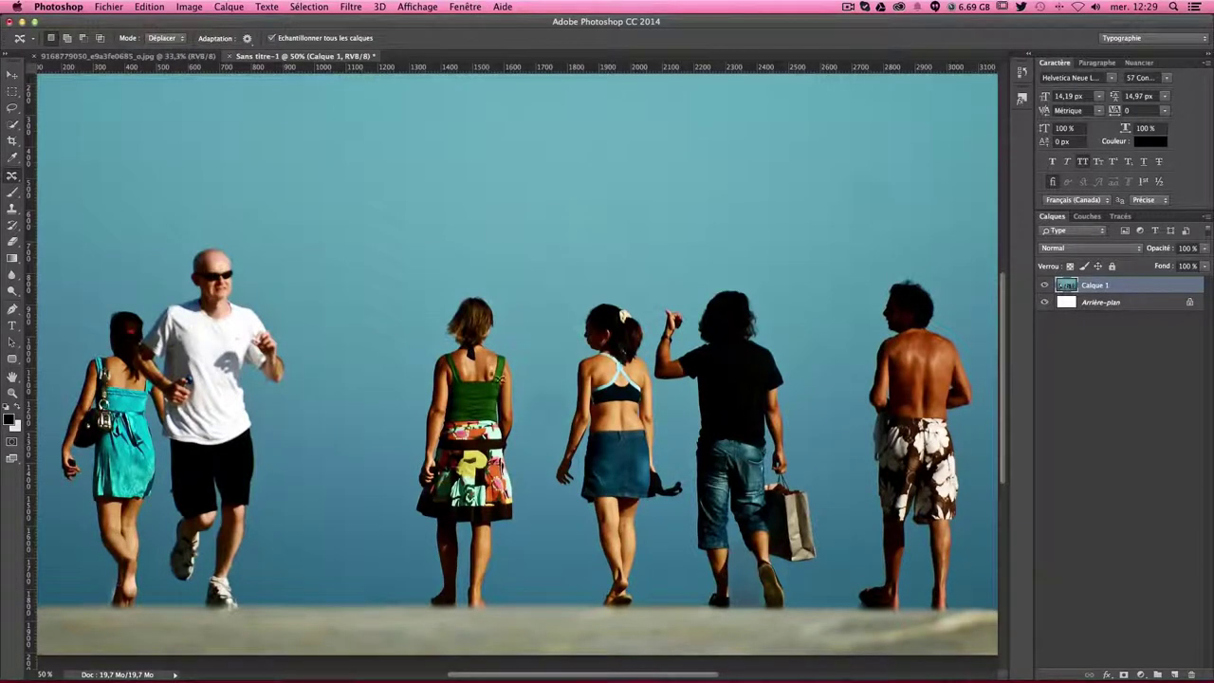
pyautogui.scroll(2, 414, 414)
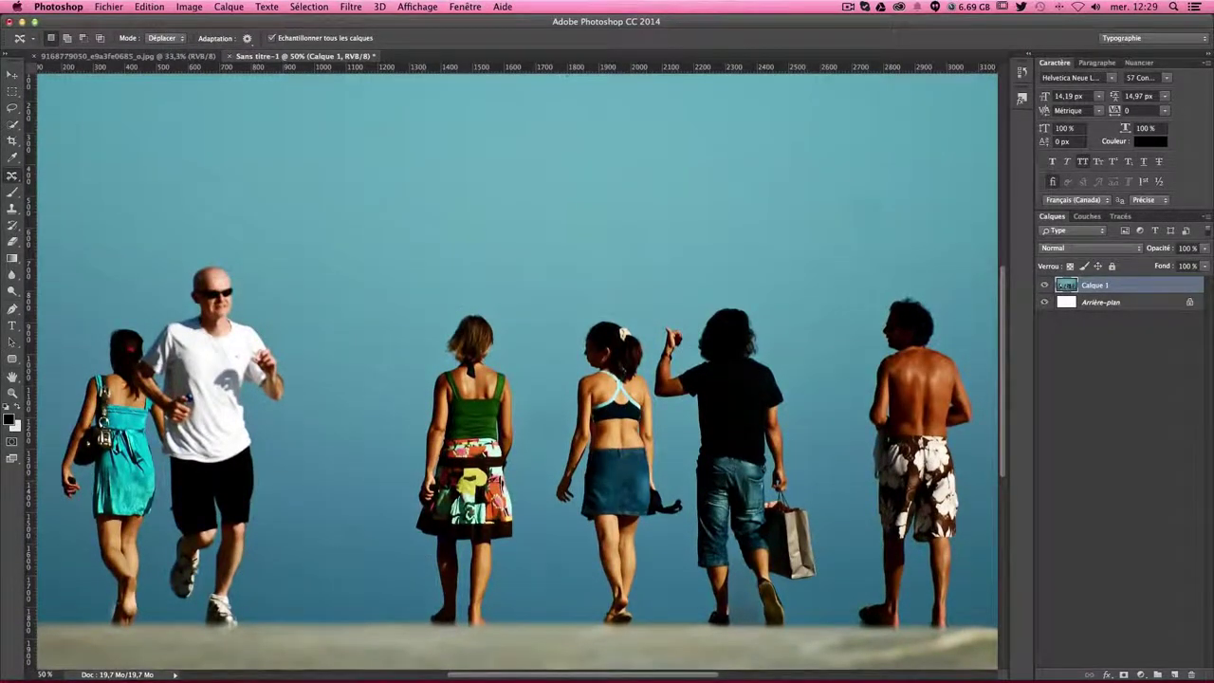
pyautogui.click(172, 40)
# Switch to the lake landscape photo and zoom in on the fence.
pyautogui.click(109, 57)
pyautogui.scroll(-3, 402, 293)
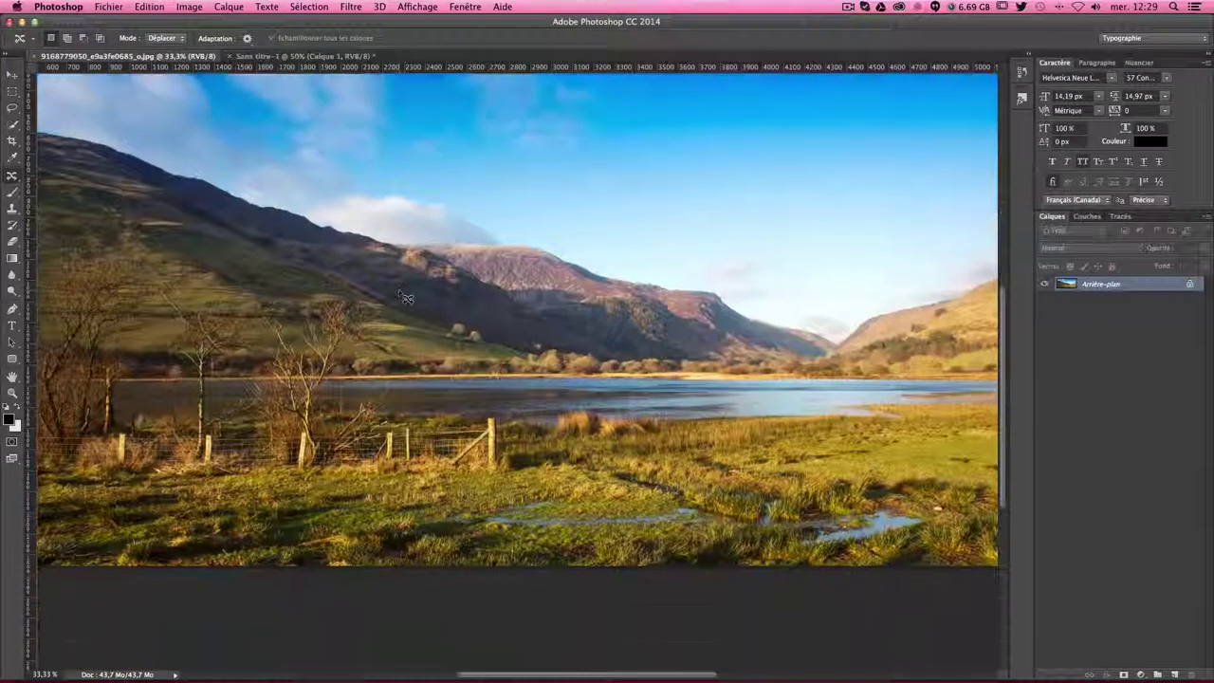
pyautogui.hotkey('ctrl', '+')
pyautogui.hotkey('ctrl', '+')
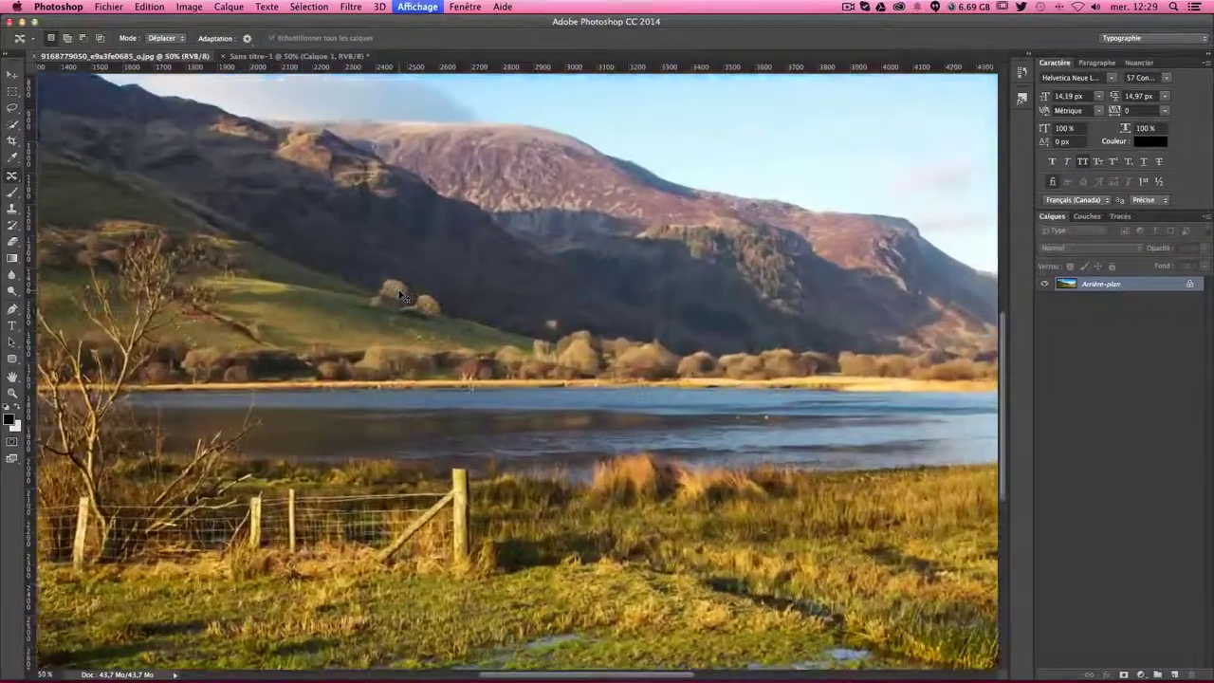
pyautogui.scroll(-5, 385, 308)
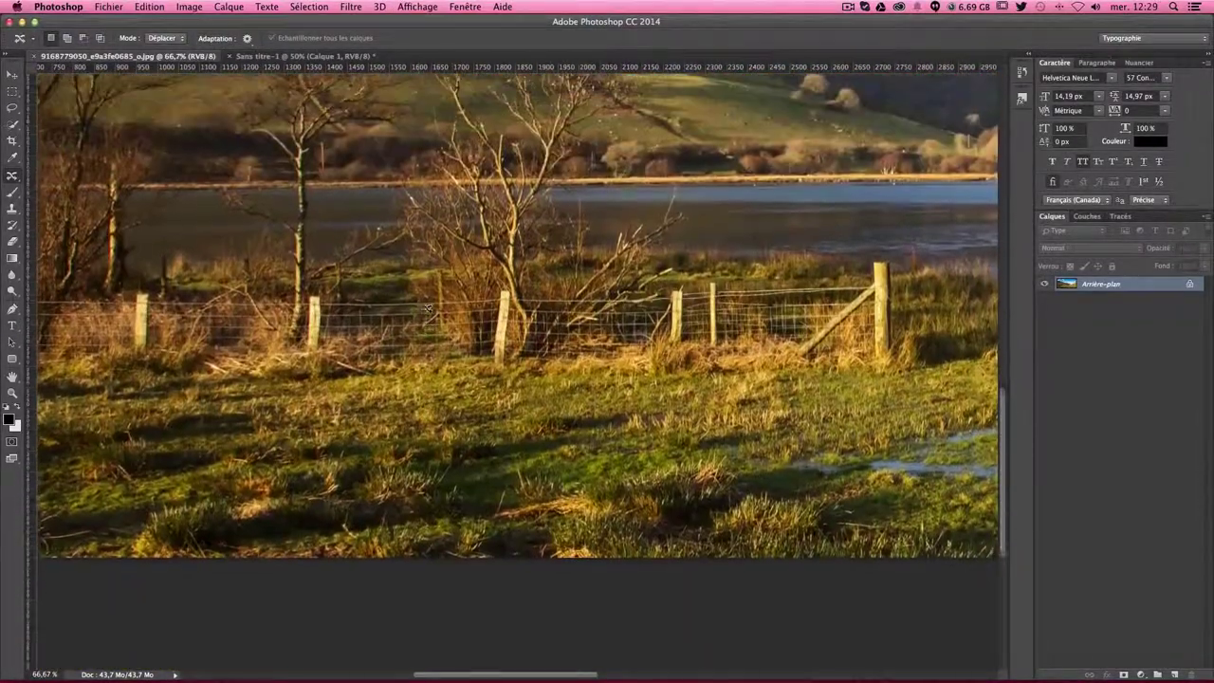
pyautogui.hscroll(5, 749, 341)
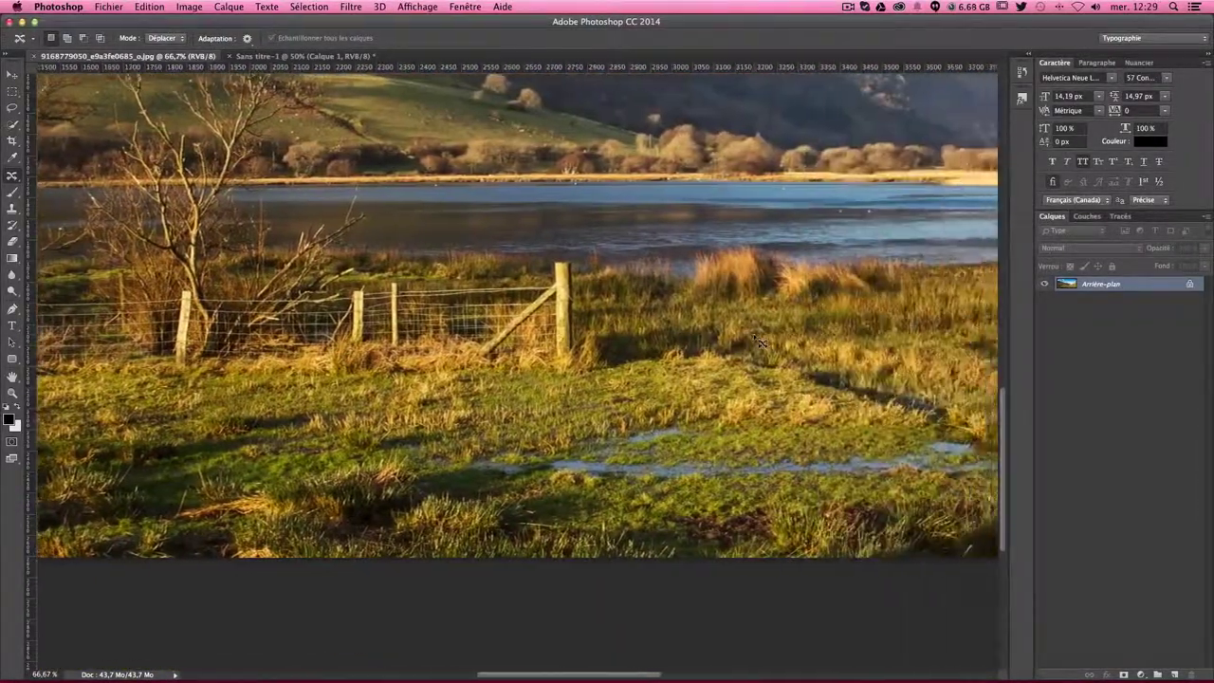
pyautogui.hscroll(5, 749, 342)
pyautogui.hscroll(5, 910, 339)
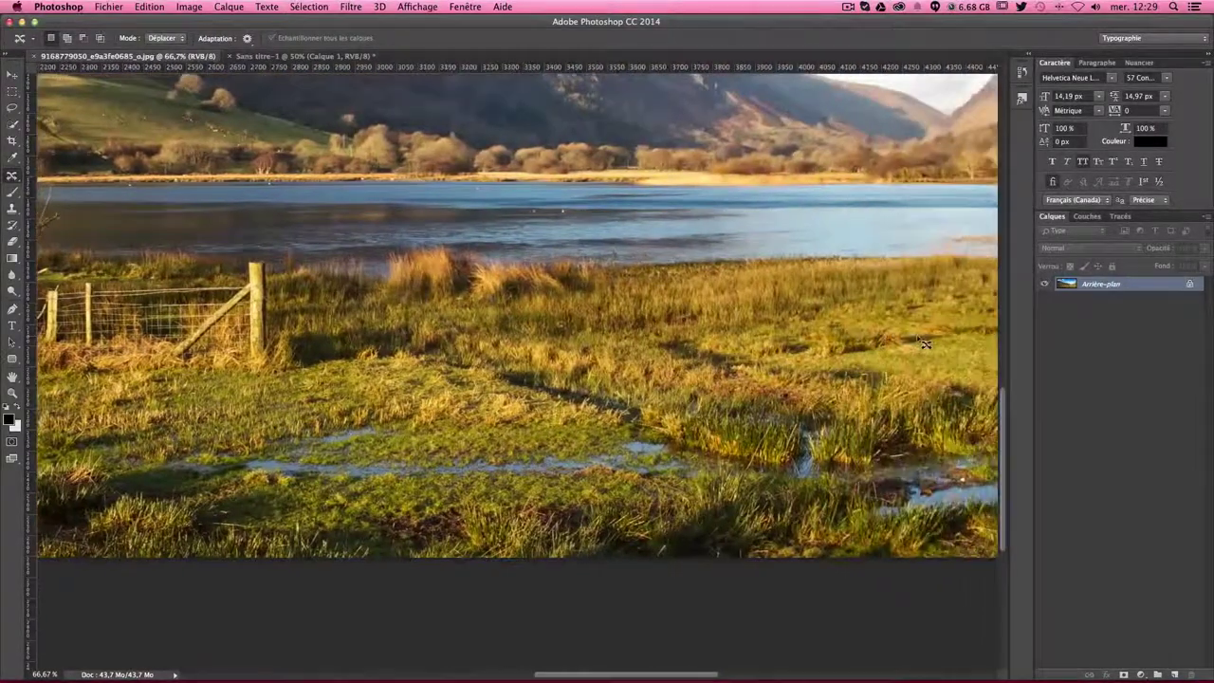
# Return to the beach photo with the move Mode kept at Déplacer.
pyautogui.click(256, 57)
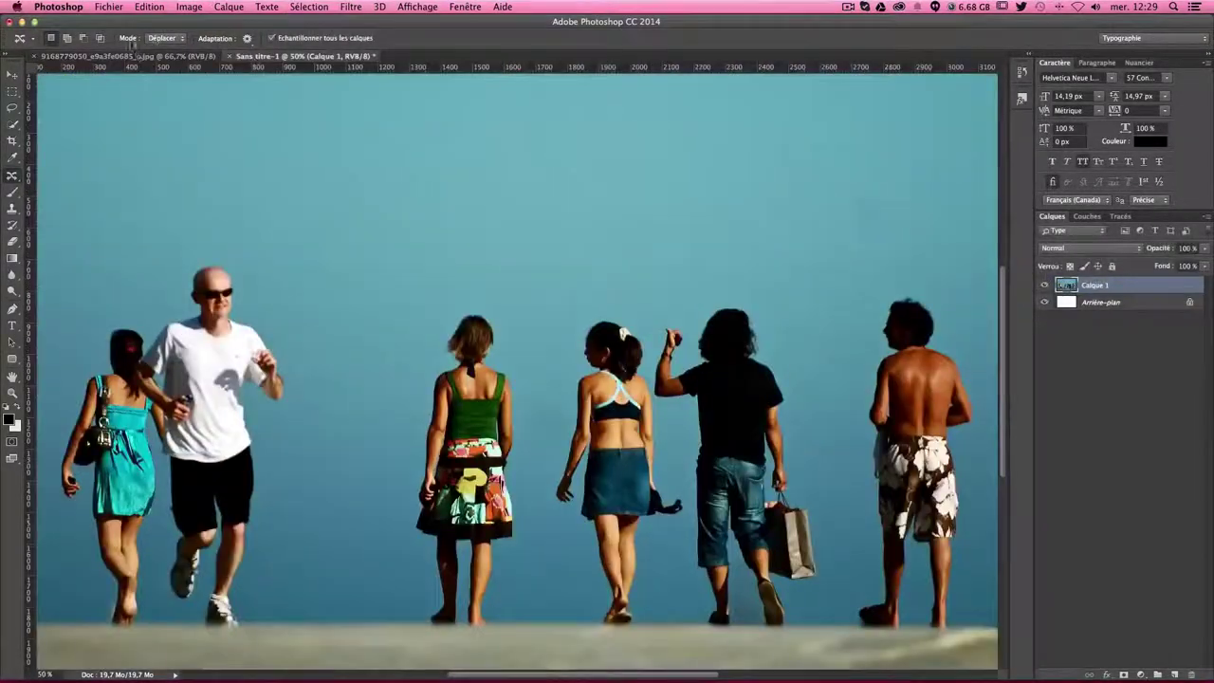
pyautogui.click(163, 38)
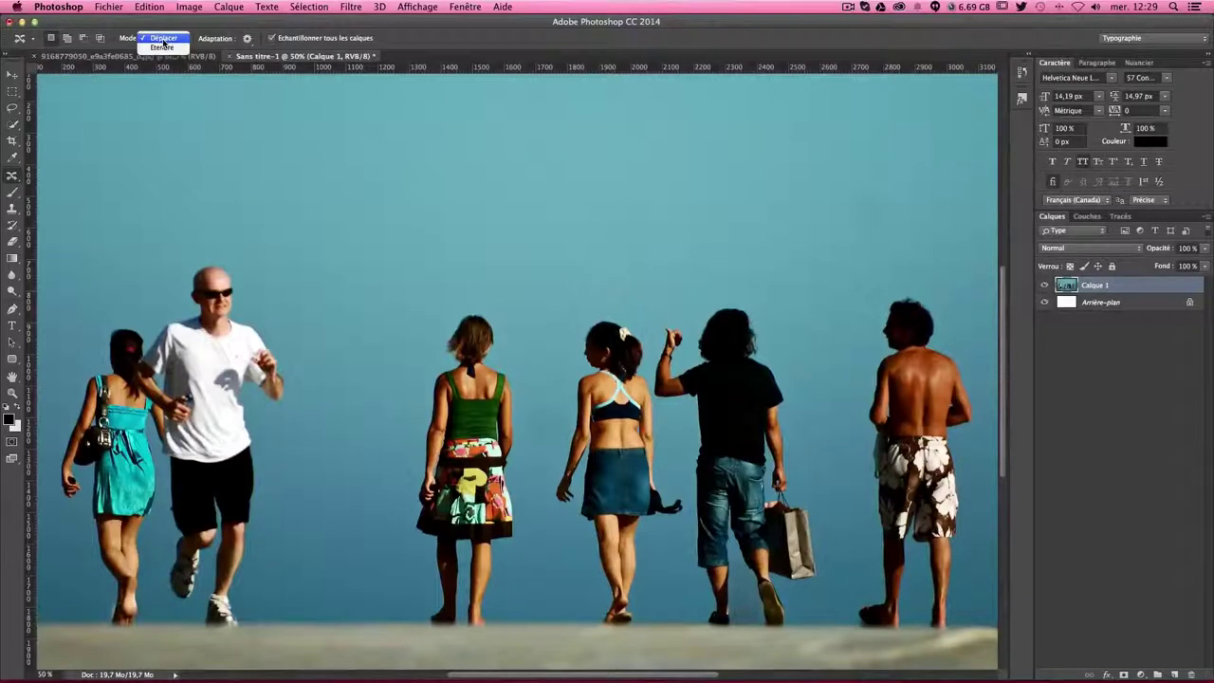
pyautogui.click(163, 39)
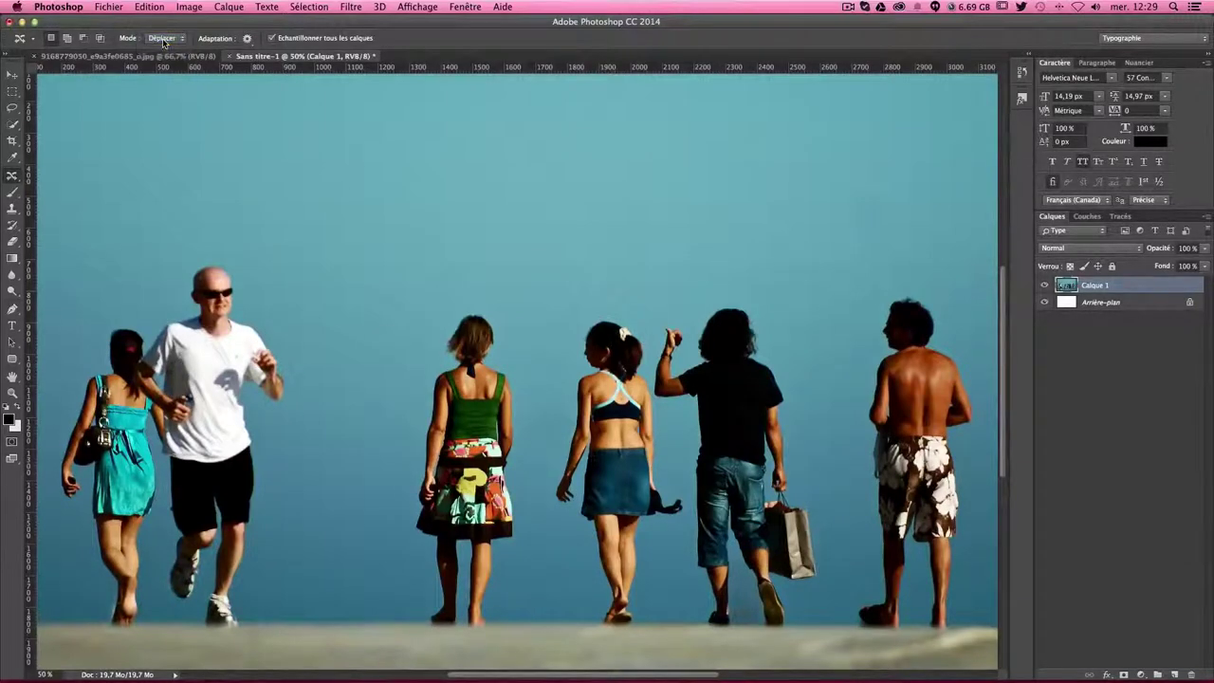
# Set the Adaptation settings to Structure 5 and Couleur 10.
pyautogui.click(247, 40)
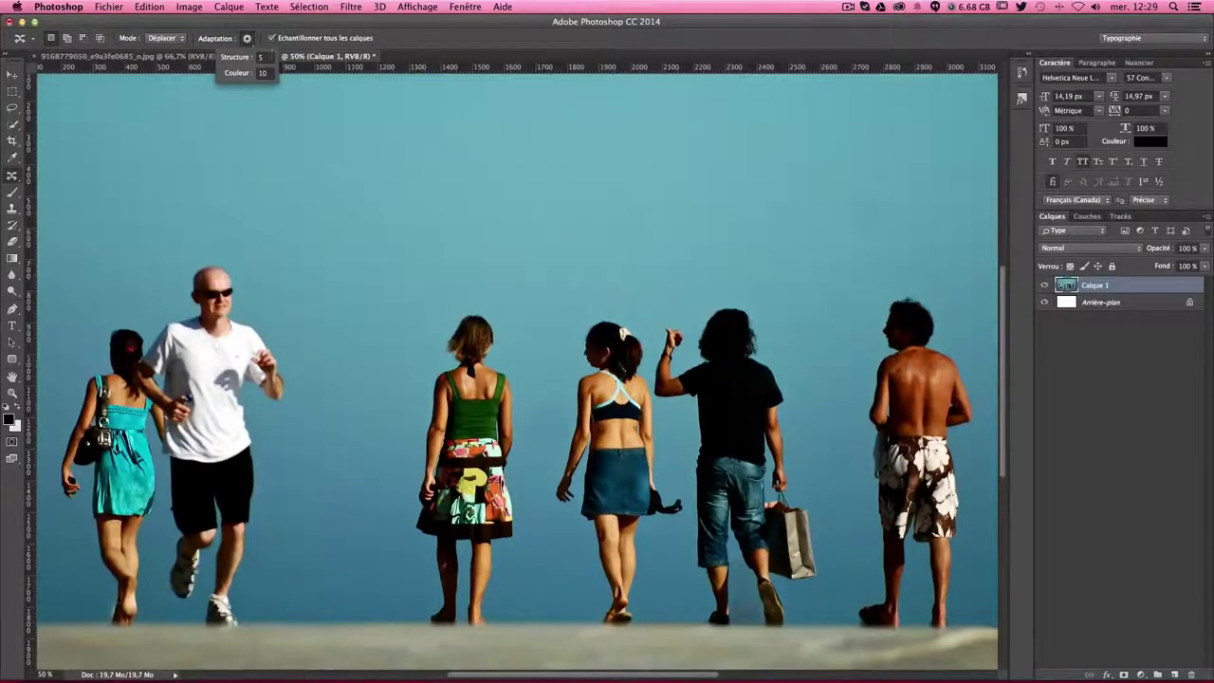
pyautogui.click(266, 57)
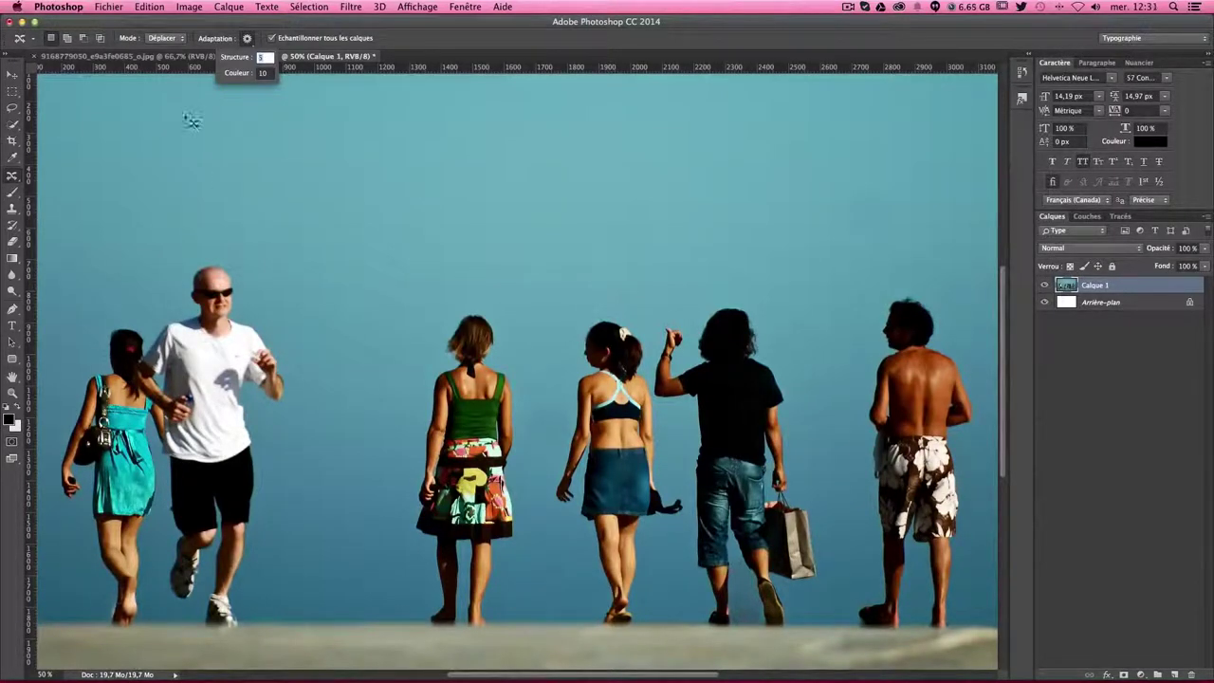
pyautogui.click(267, 73)
pyautogui.write('10')
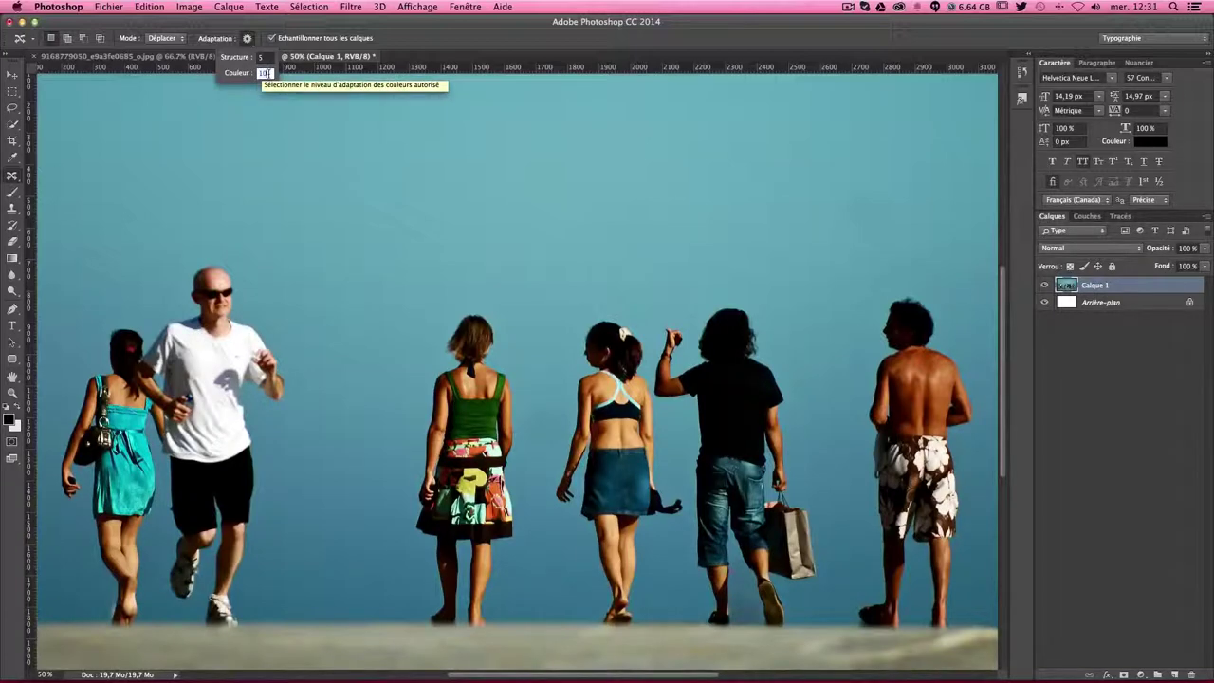
pyautogui.press('Return')
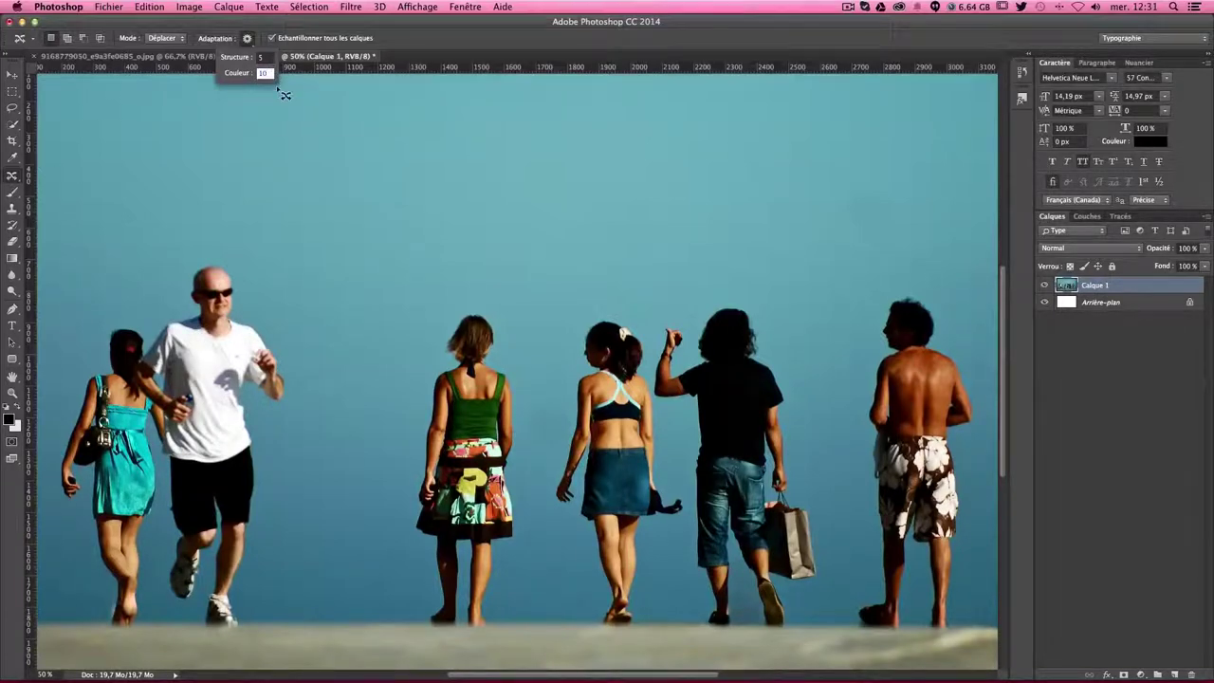
pyautogui.hotkey('shift', 'Tab')
pyautogui.press('Return')
pyautogui.click(556, 45)
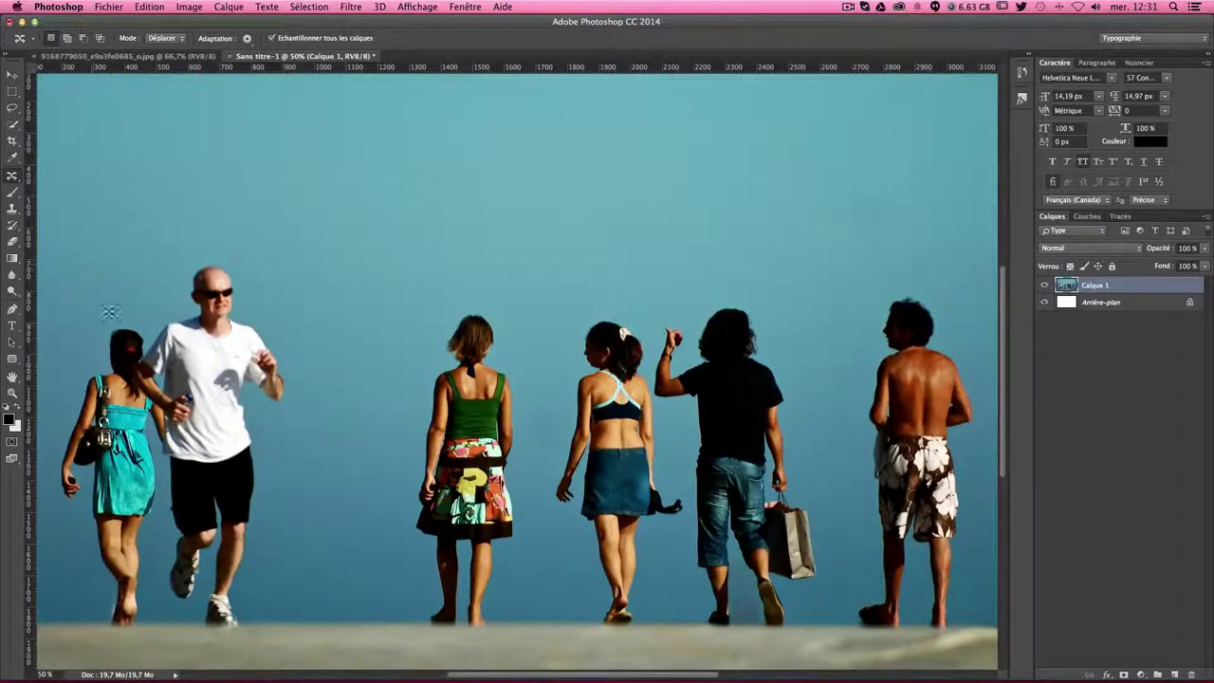
# Add layer Calque 2 alongside Arrière-plan and lasso around the woman in the green top.
pyautogui.click(1174, 674)
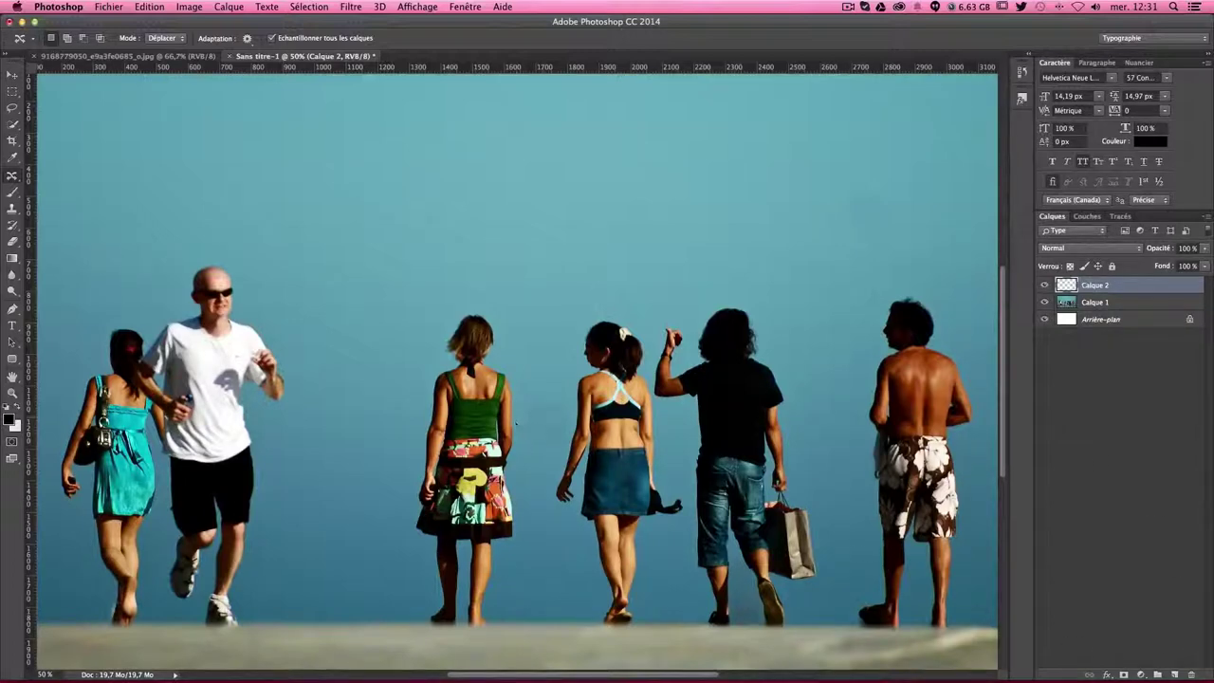
pyautogui.hotkey('alt', 'shift', ',')
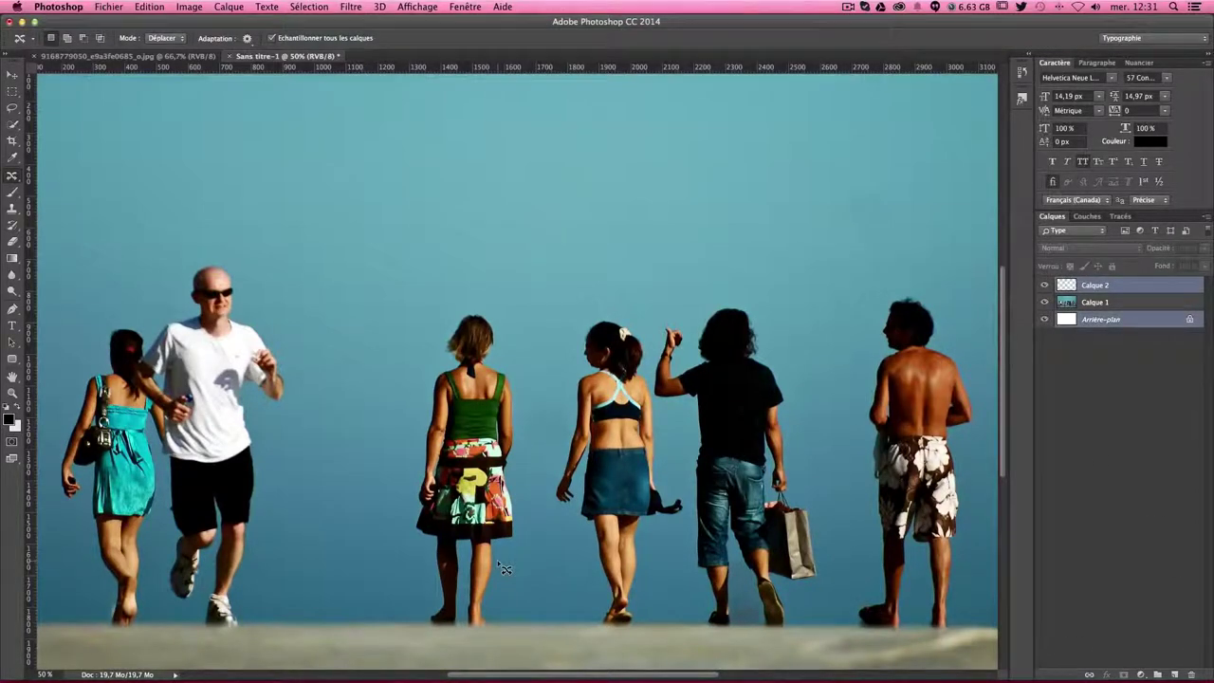
pyautogui.scroll(2, 492, 413)
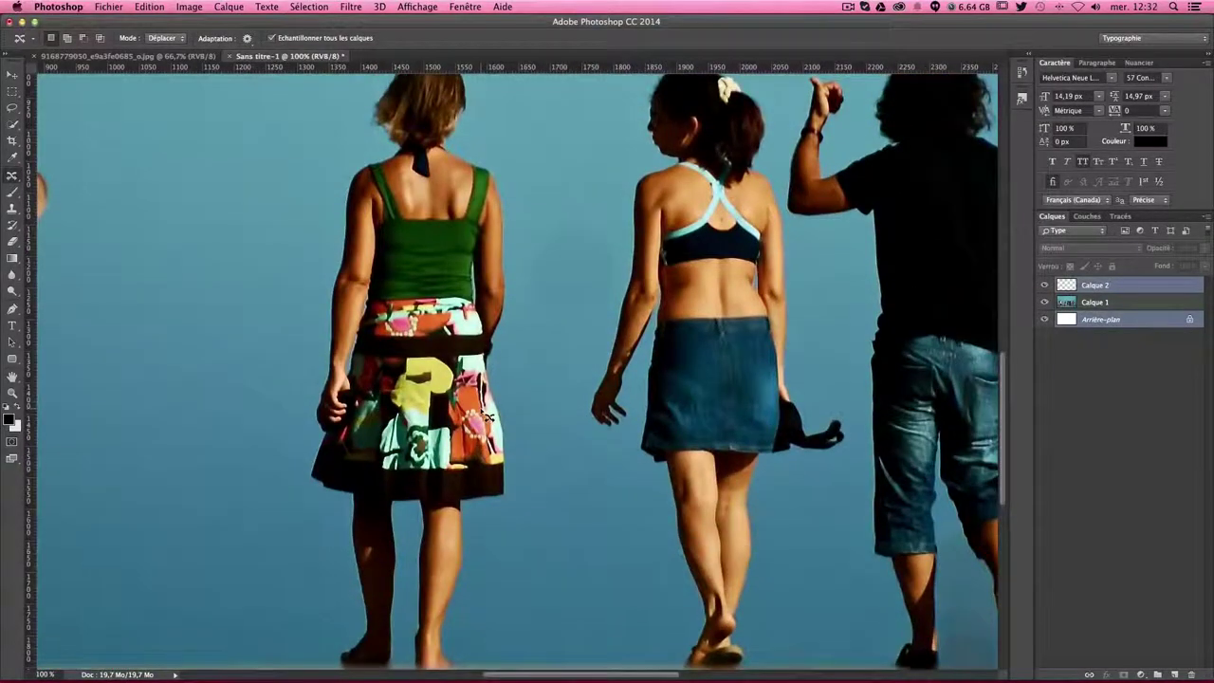
pyautogui.scroll(-1, 490, 417)
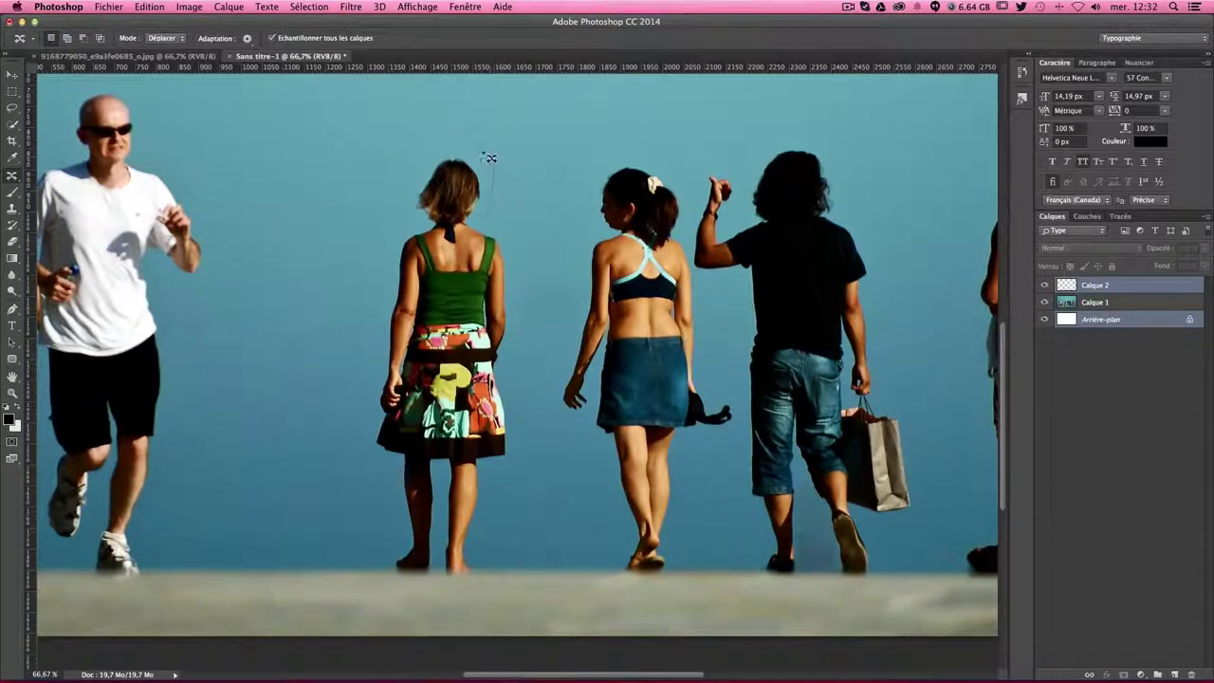
pyautogui.moveTo(446, 149)
pyautogui.mouseDown()
pyautogui.moveTo(414, 176)
pyautogui.moveTo(370, 384)
pyautogui.moveTo(372, 455)
pyautogui.moveTo(397, 508)
pyautogui.moveTo(398, 543)
pyautogui.moveTo(378, 569)
pyautogui.moveTo(389, 588)
pyautogui.moveTo(486, 604)
pyautogui.moveTo(501, 484)
pyautogui.moveTo(528, 463)
pyautogui.moveTo(534, 434)
pyautogui.moveTo(528, 258)
pyautogui.moveTo(487, 224)
pyautogui.mouseUp()
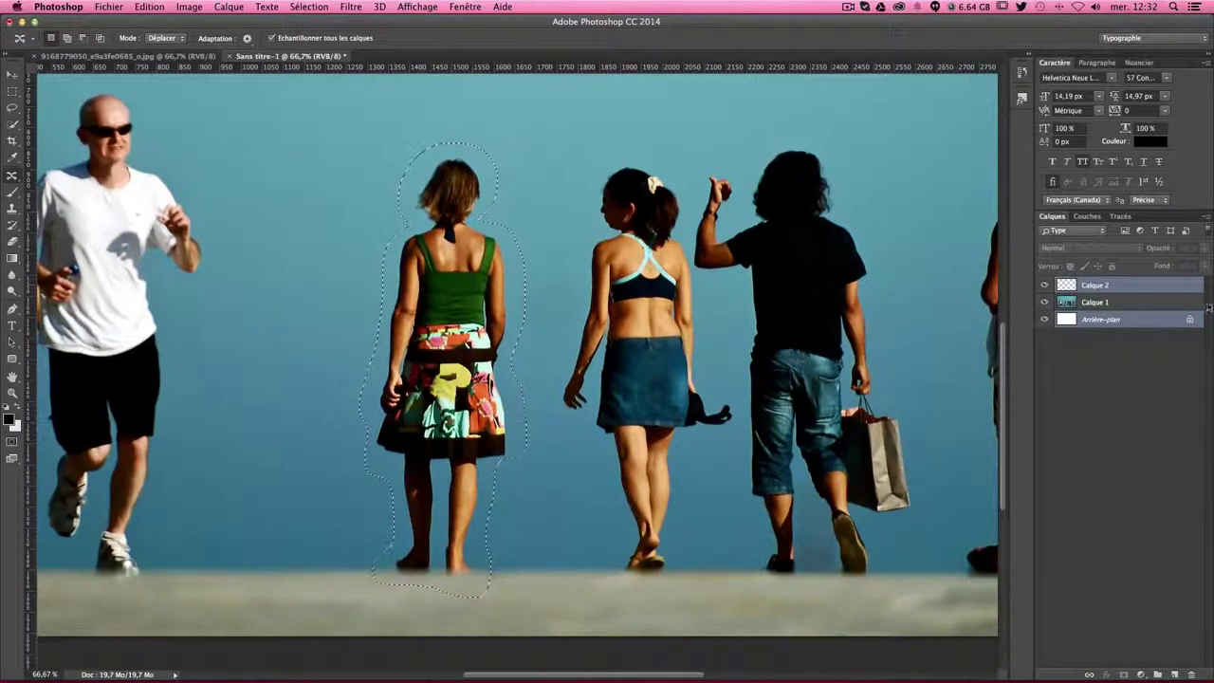
# On Calque 2, move the woman left beside the original, undo the stray duplicate, and deselect.
pyautogui.click(1105, 285)
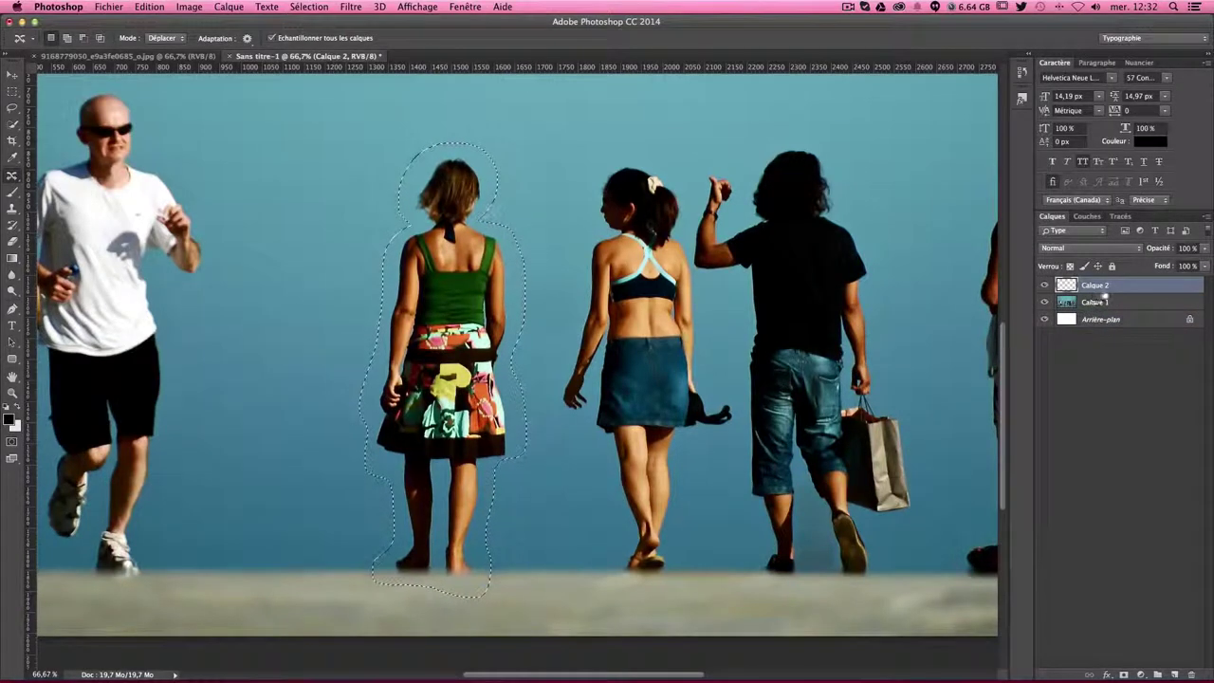
pyautogui.moveTo(491, 287); pyautogui.dragTo(309, 282)
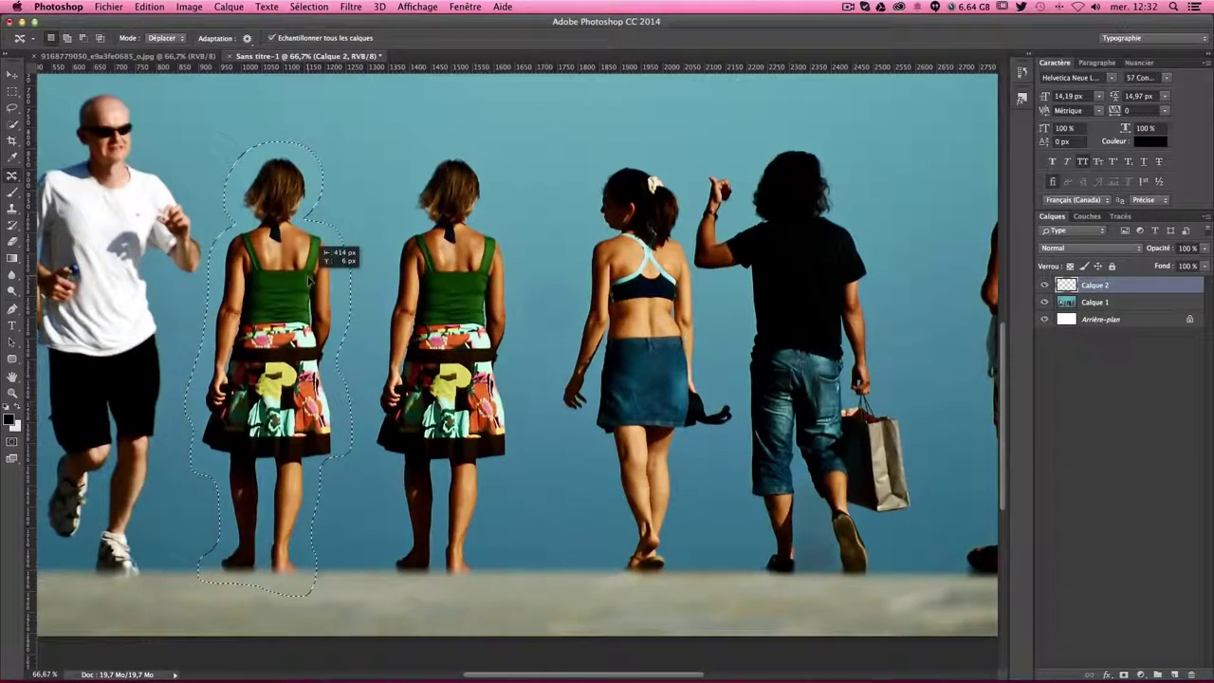
pyautogui.moveTo(308, 280); pyautogui.dragTo(309, 280)
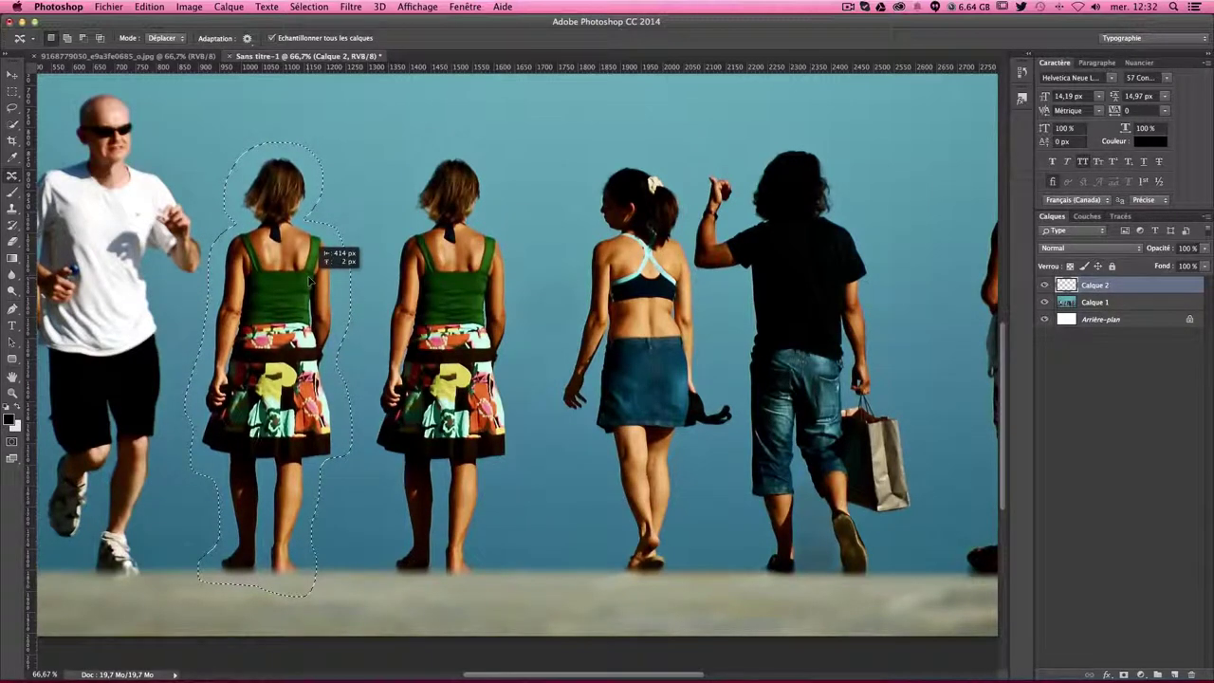
pyautogui.moveTo(310, 281); pyautogui.dragTo(308, 295)
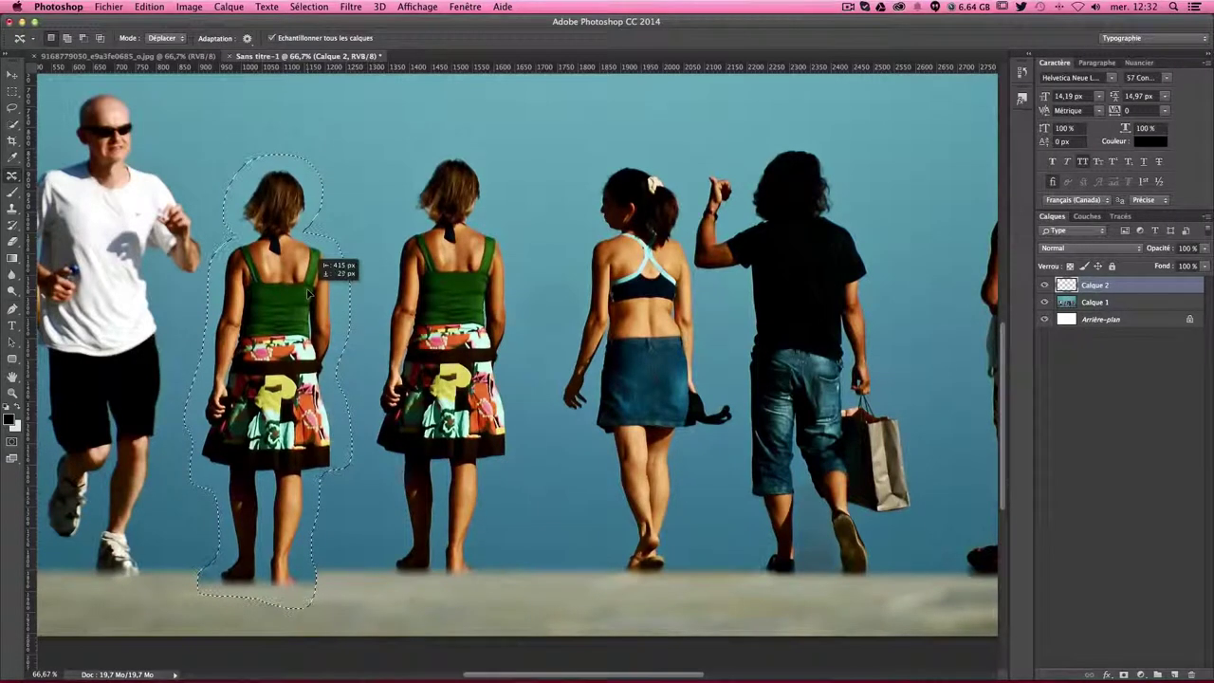
pyautogui.moveTo(308, 295); pyautogui.dragTo(310, 283)
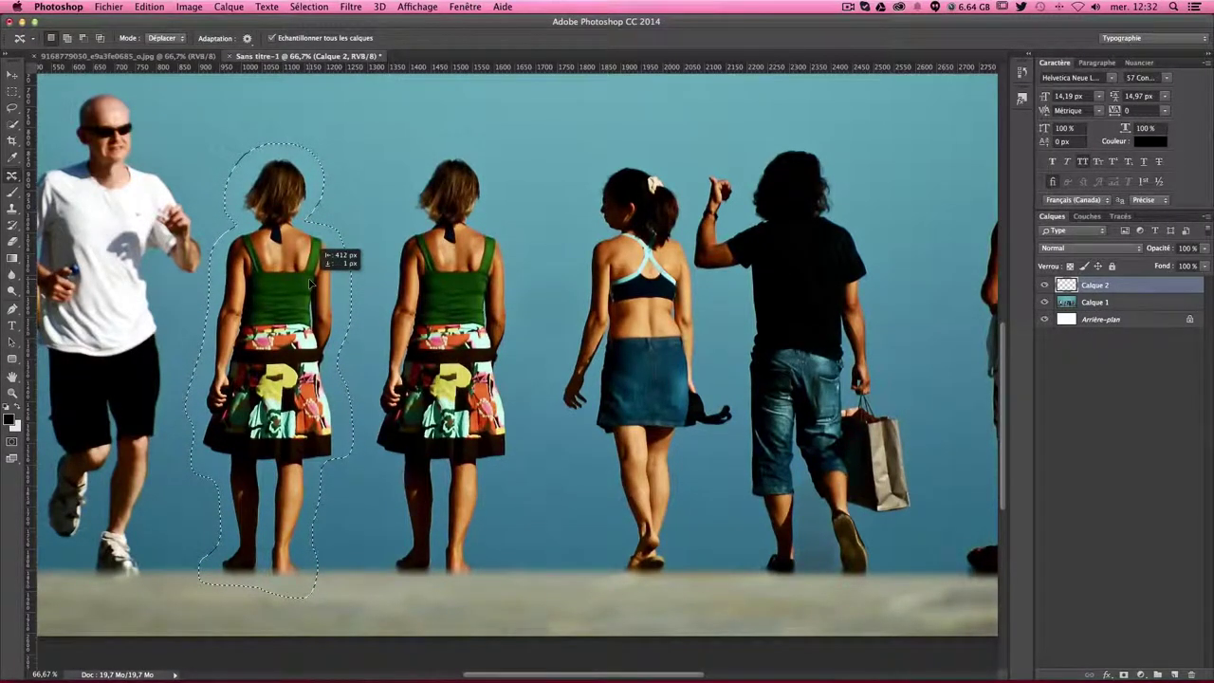
pyautogui.moveTo(310, 282); pyautogui.dragTo(307, 281)
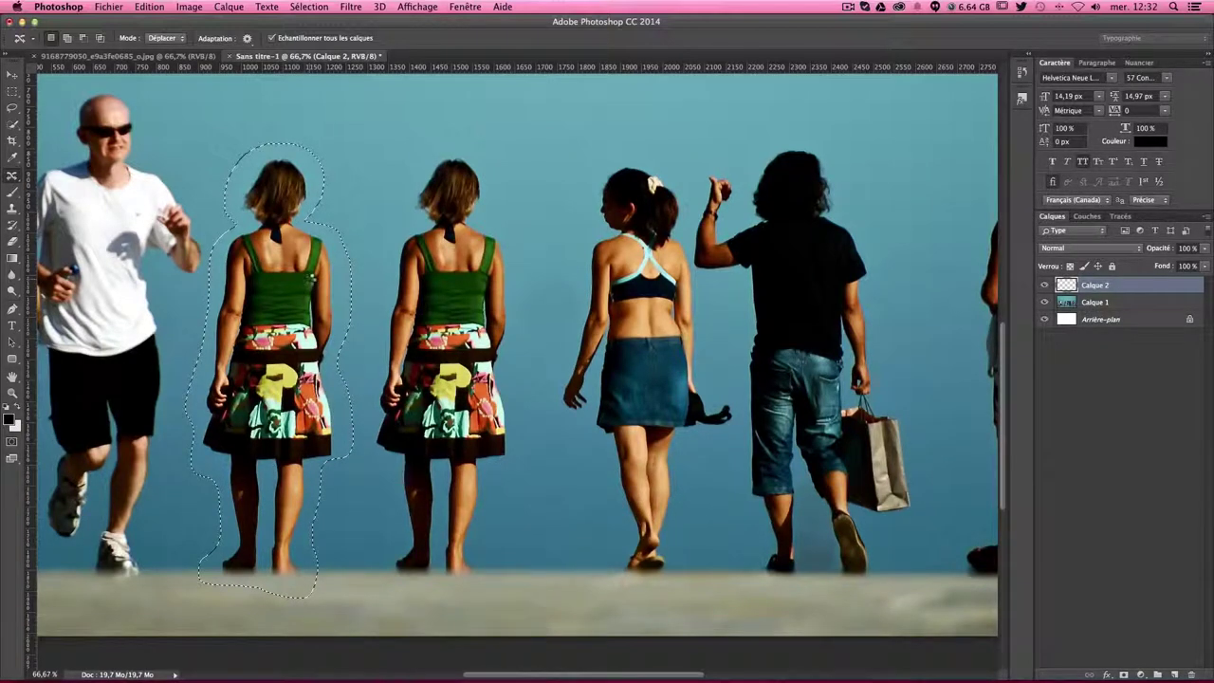
pyautogui.press('super+z')
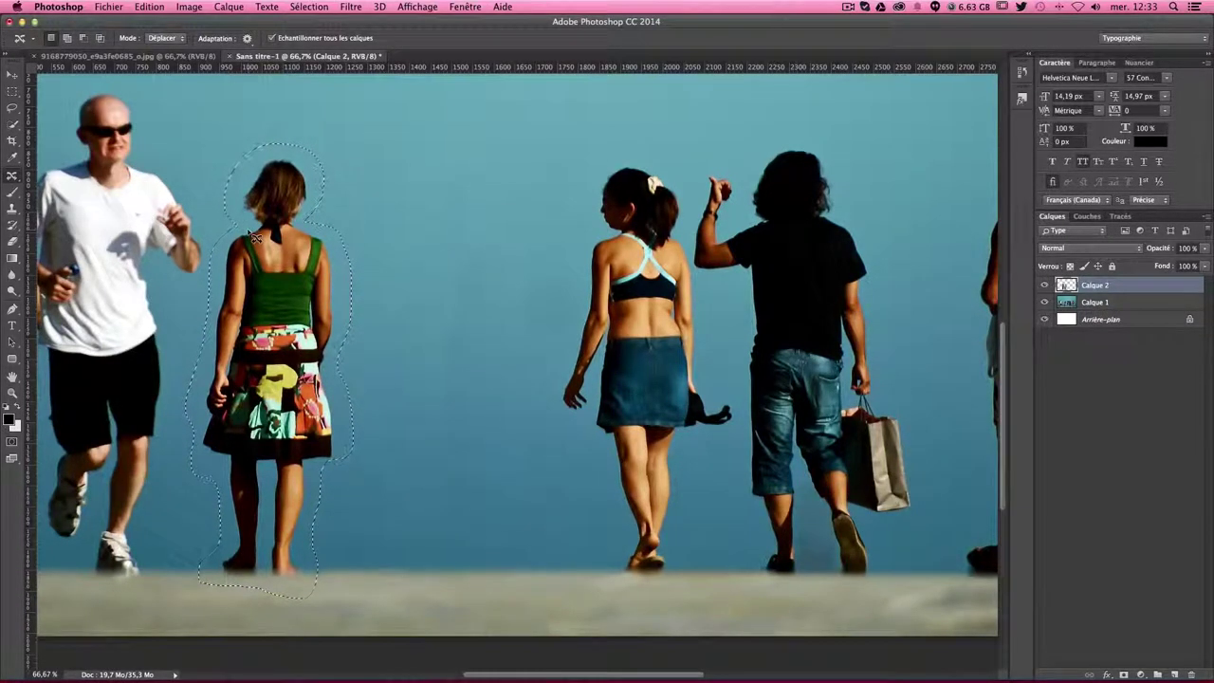
pyautogui.press('super+d')
pyautogui.click(1100, 303)
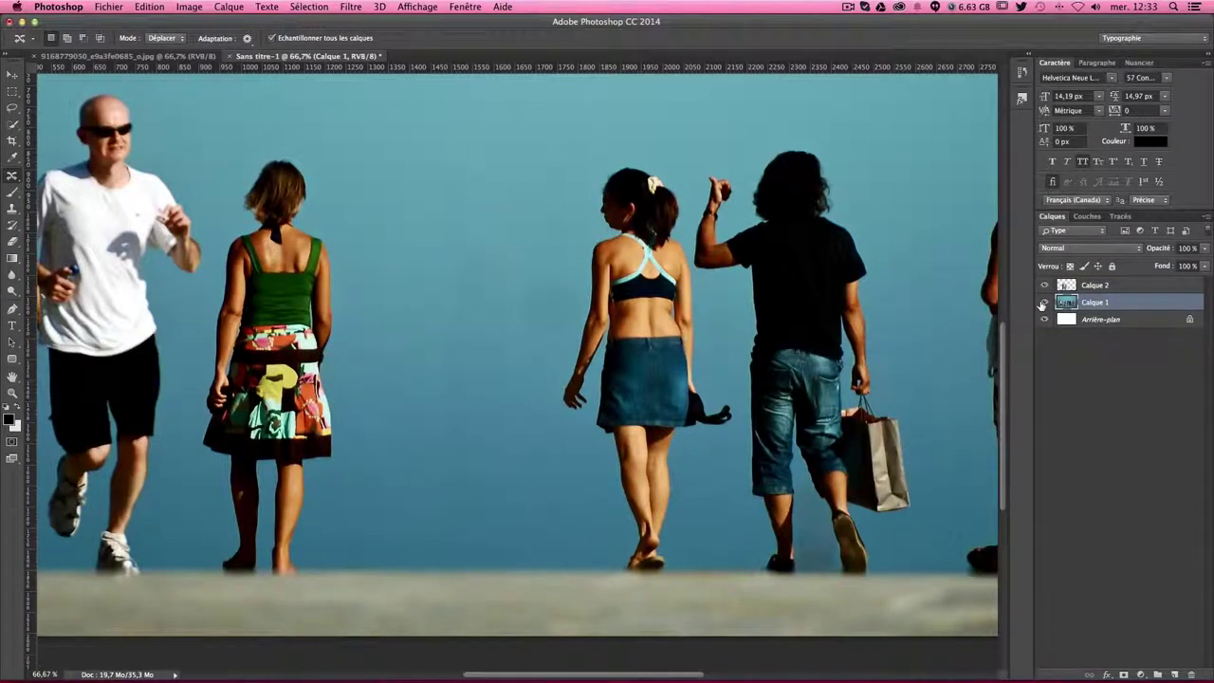
pyautogui.click(1043, 301)
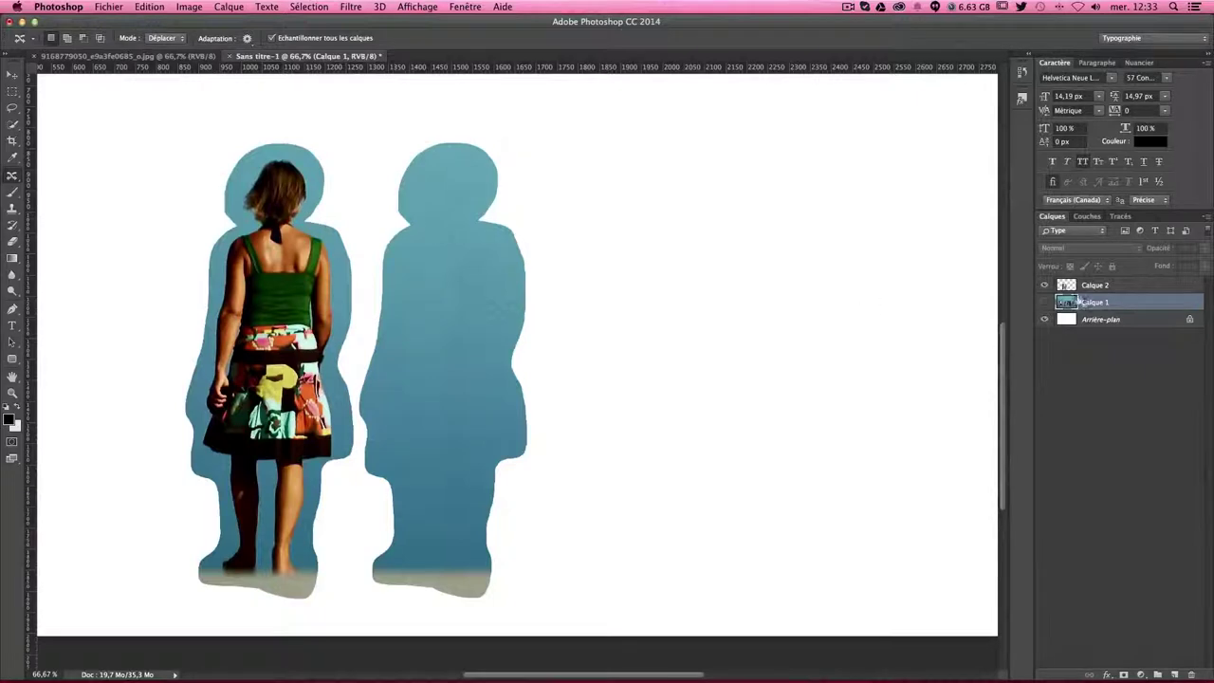
pyautogui.click(1081, 286)
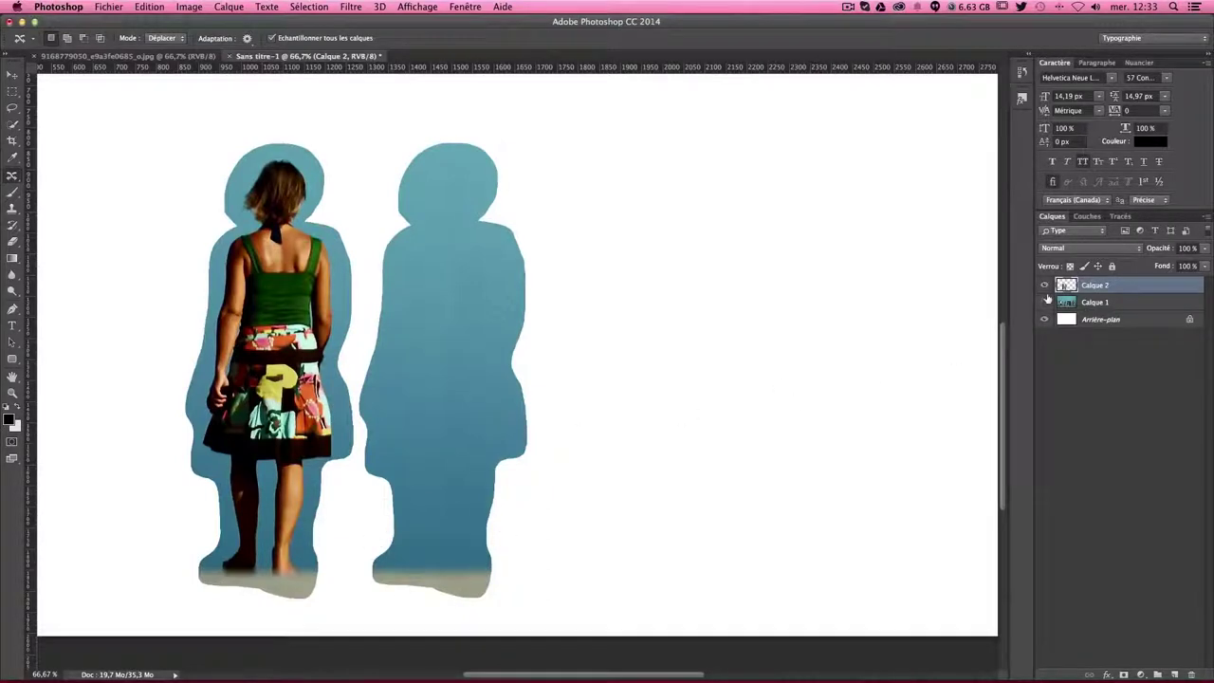
pyautogui.click(1045, 302)
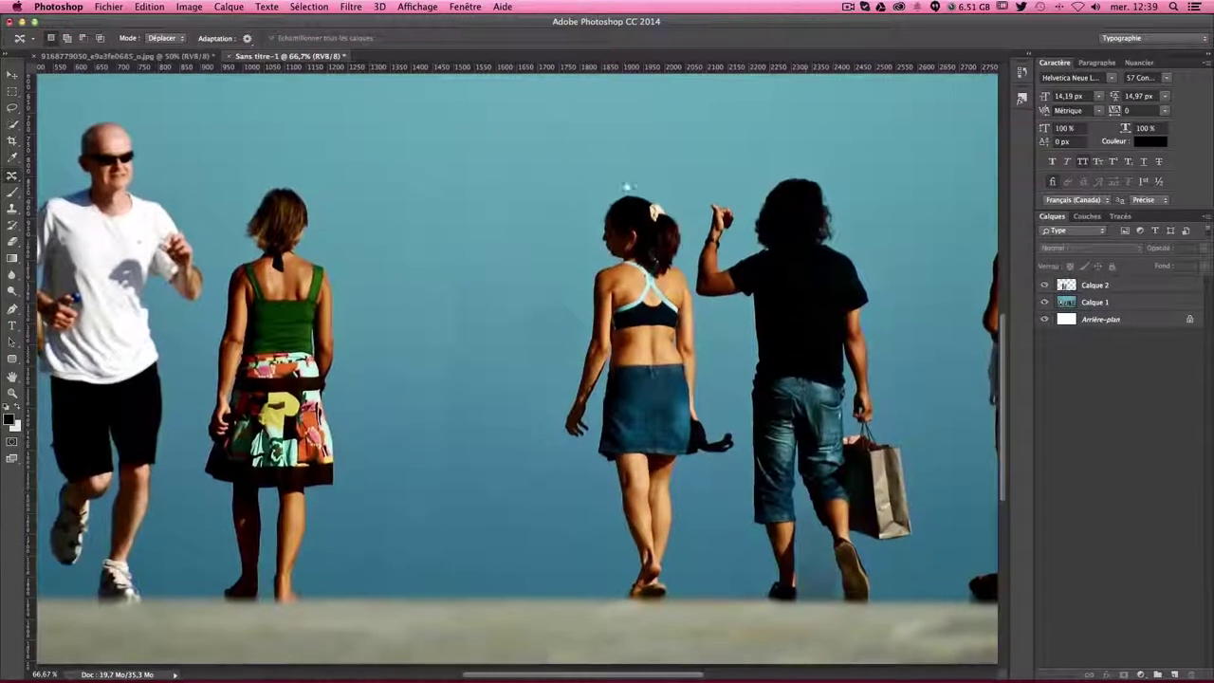
# Bring the lake landscape photo to the front.
pyautogui.click(161, 38)
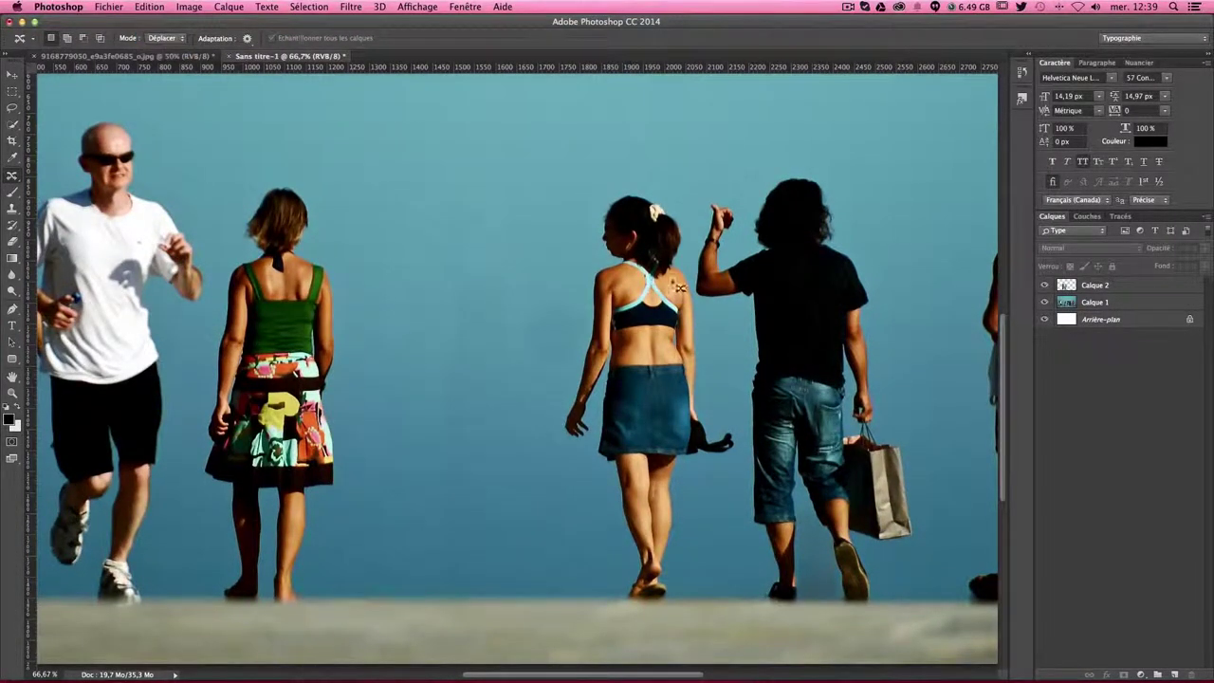
pyautogui.click(55, 57)
pyautogui.hscroll(-5, 560, 299)
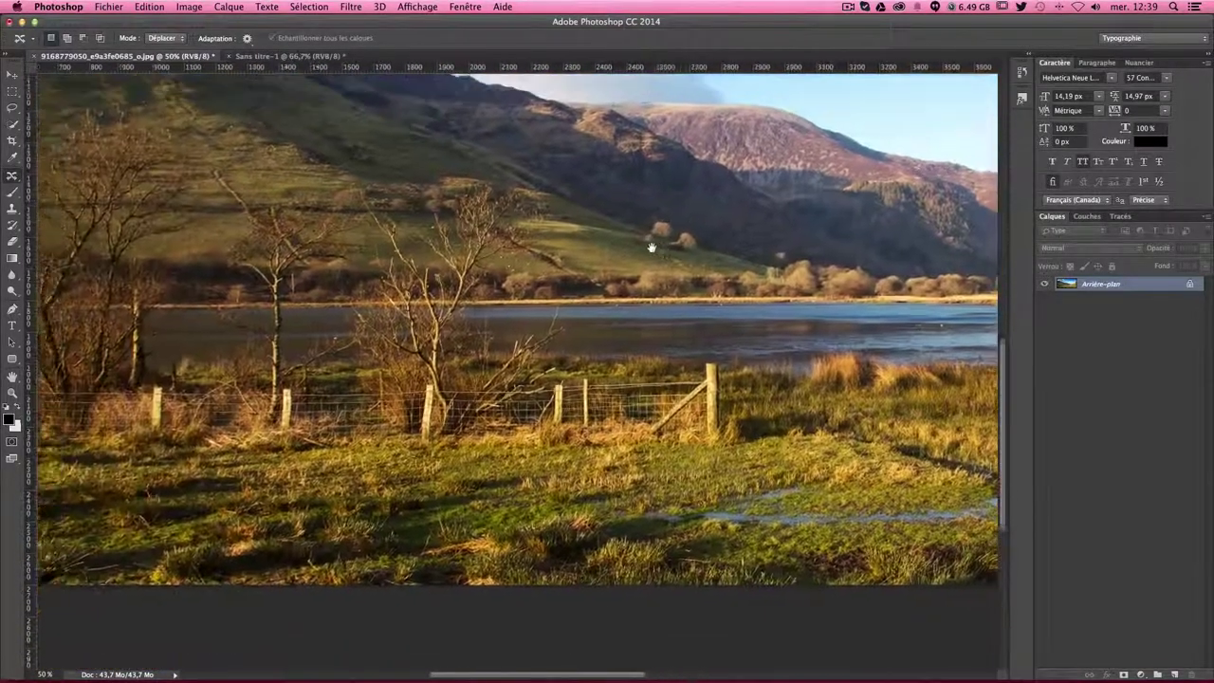
pyautogui.scroll(-2, 607, 284)
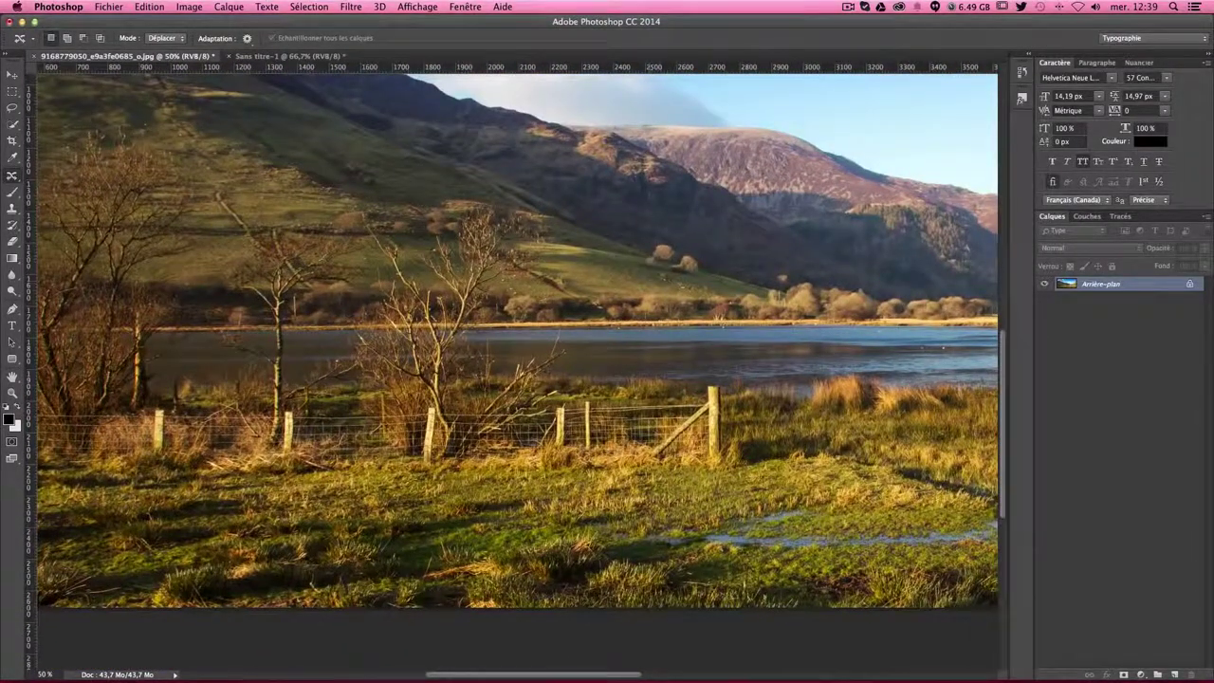
# Set Mode to Étendre with Structure 5 and Couleur 10, then zoom onto the fence.
pyautogui.click(163, 37)
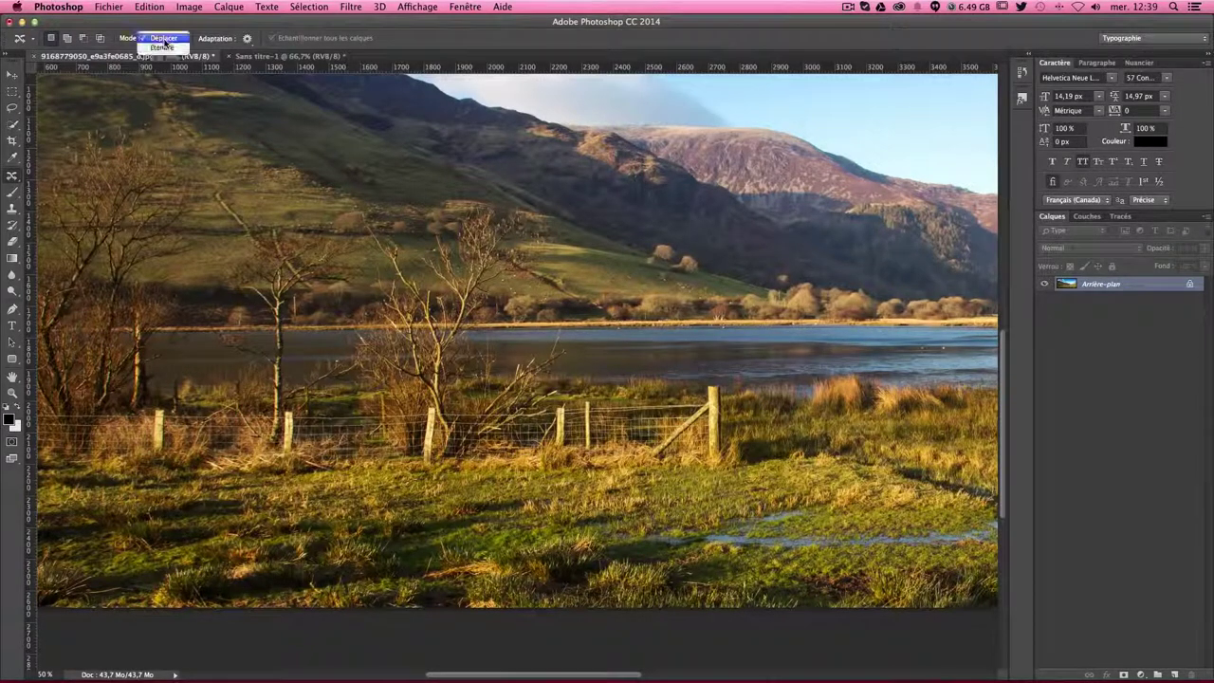
pyautogui.click(162, 47)
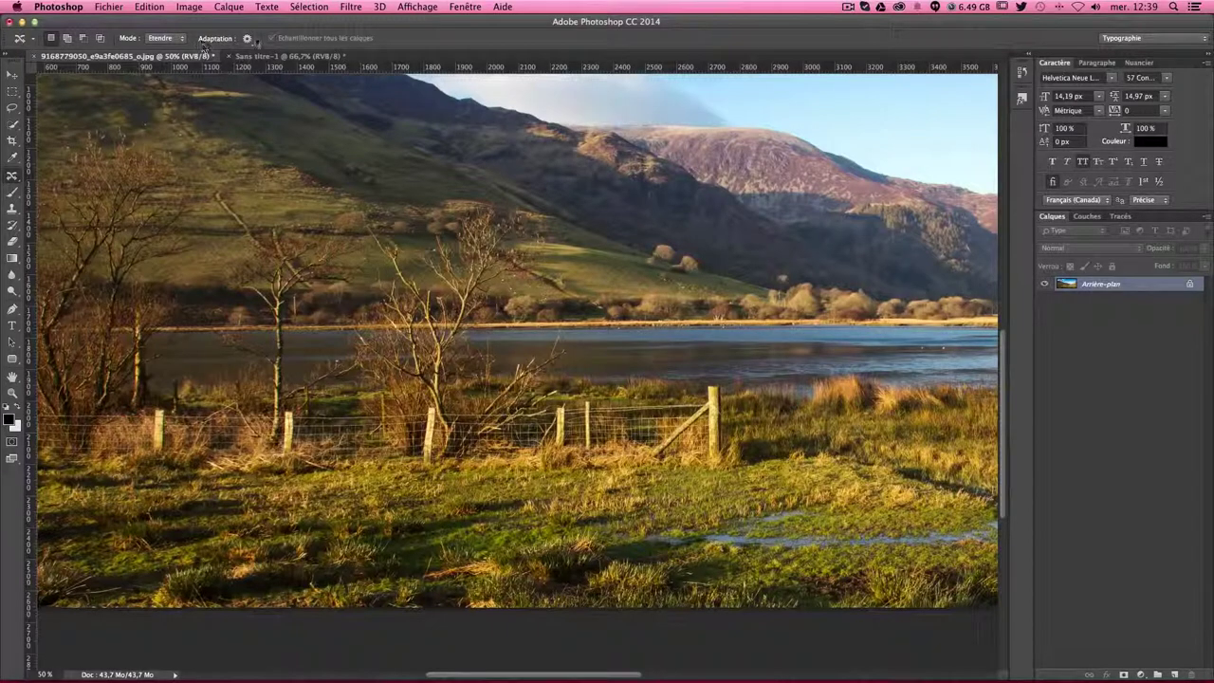
pyautogui.click(247, 37)
pyautogui.click(263, 57)
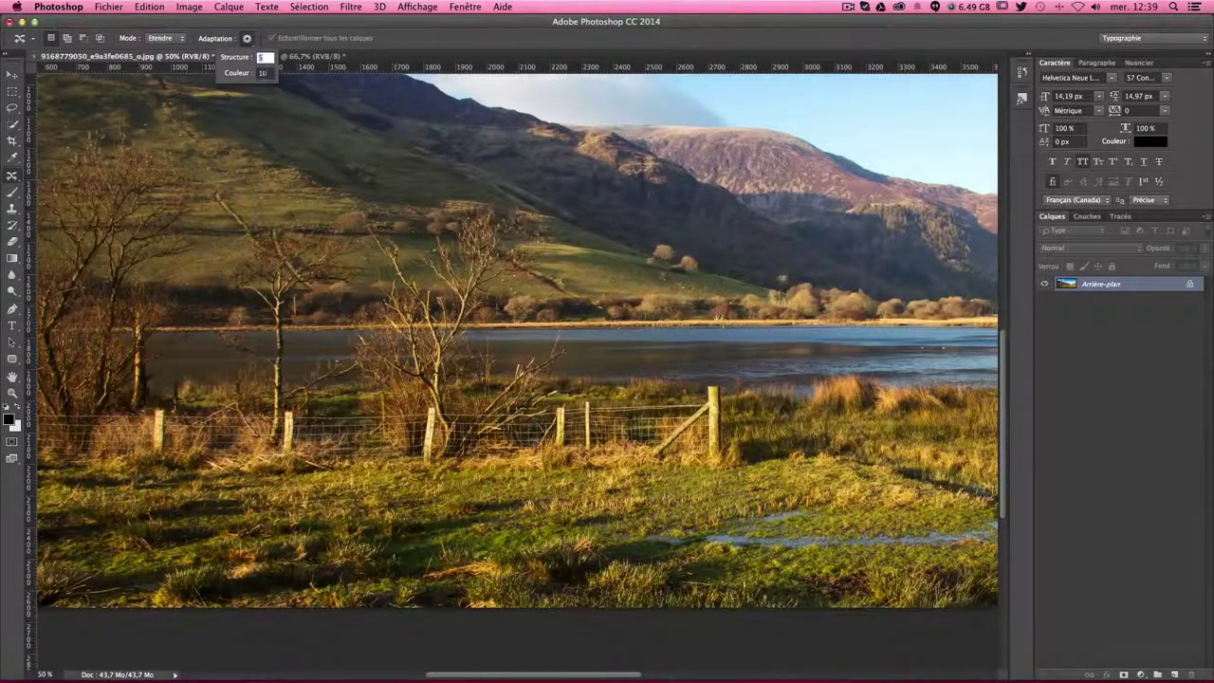
pyautogui.click(263, 73)
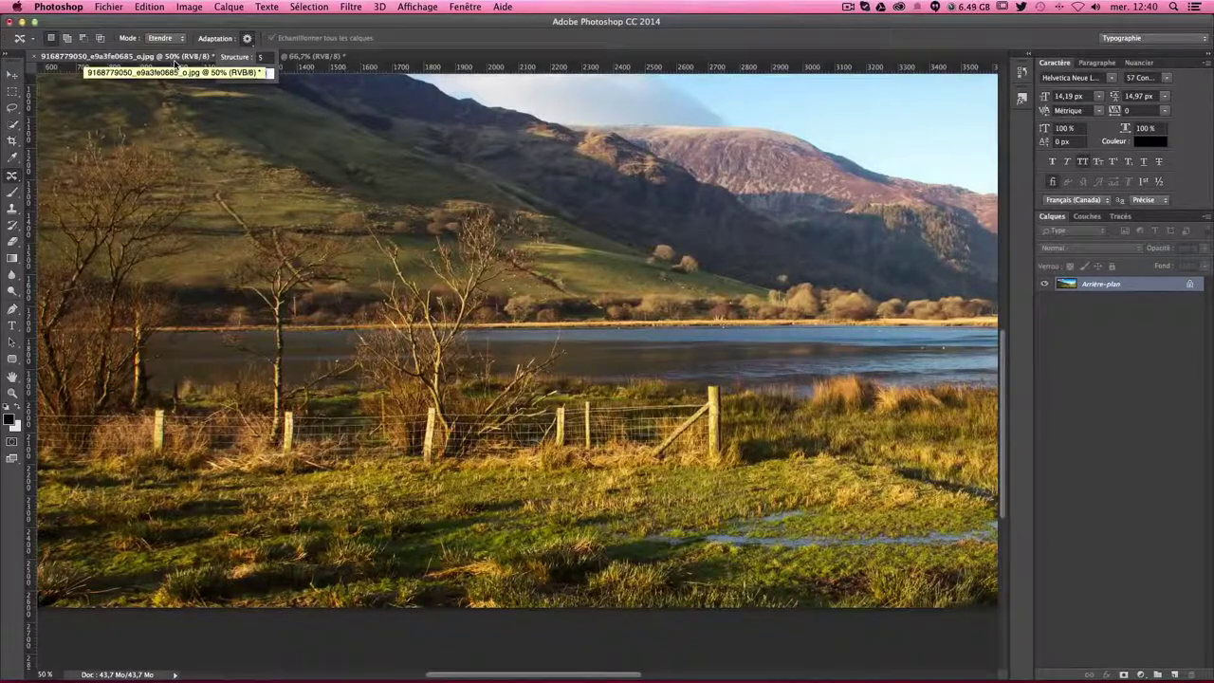
pyautogui.press('Return')
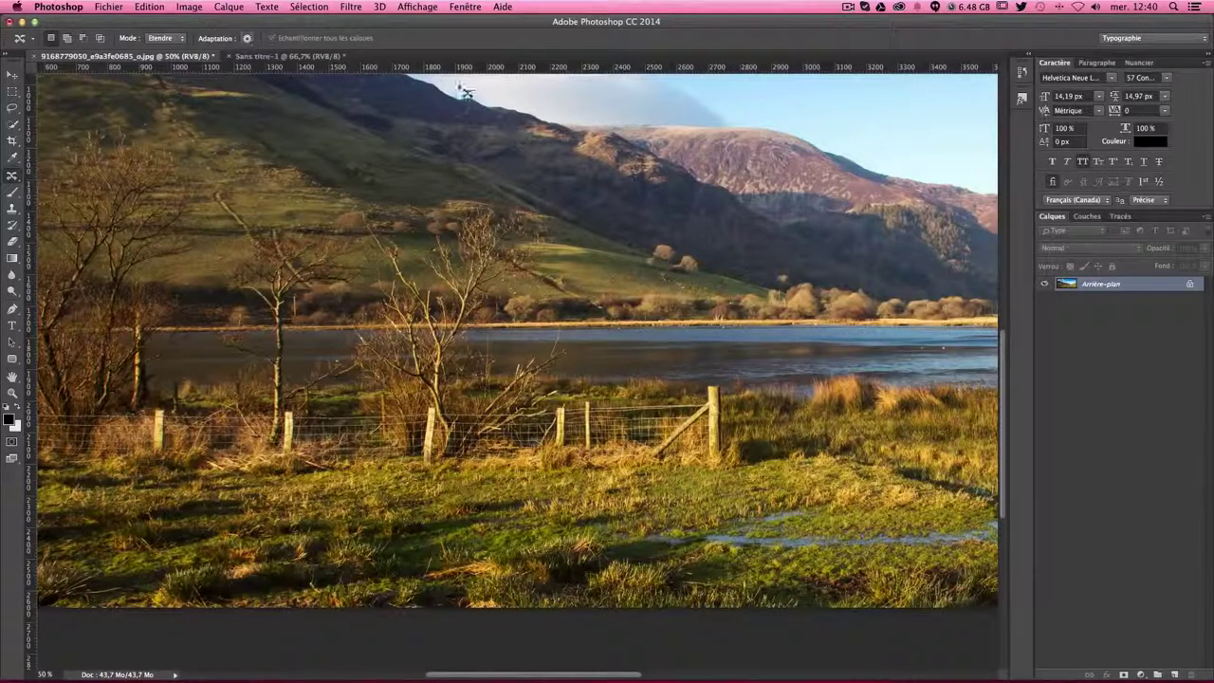
pyautogui.hotkey('ctrl', '+')
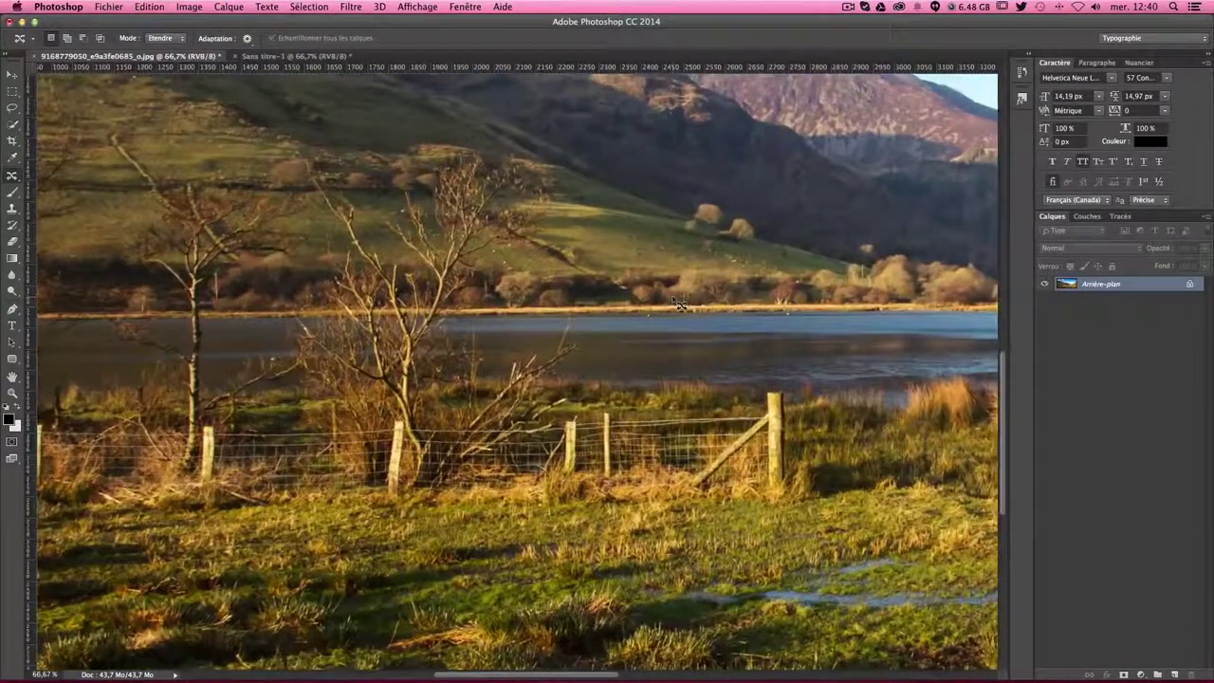
pyautogui.moveTo(681, 440)
pyautogui.mouseDown()
pyautogui.moveTo(588, 400)
pyautogui.moveTo(462, 395)
pyautogui.mouseUp()
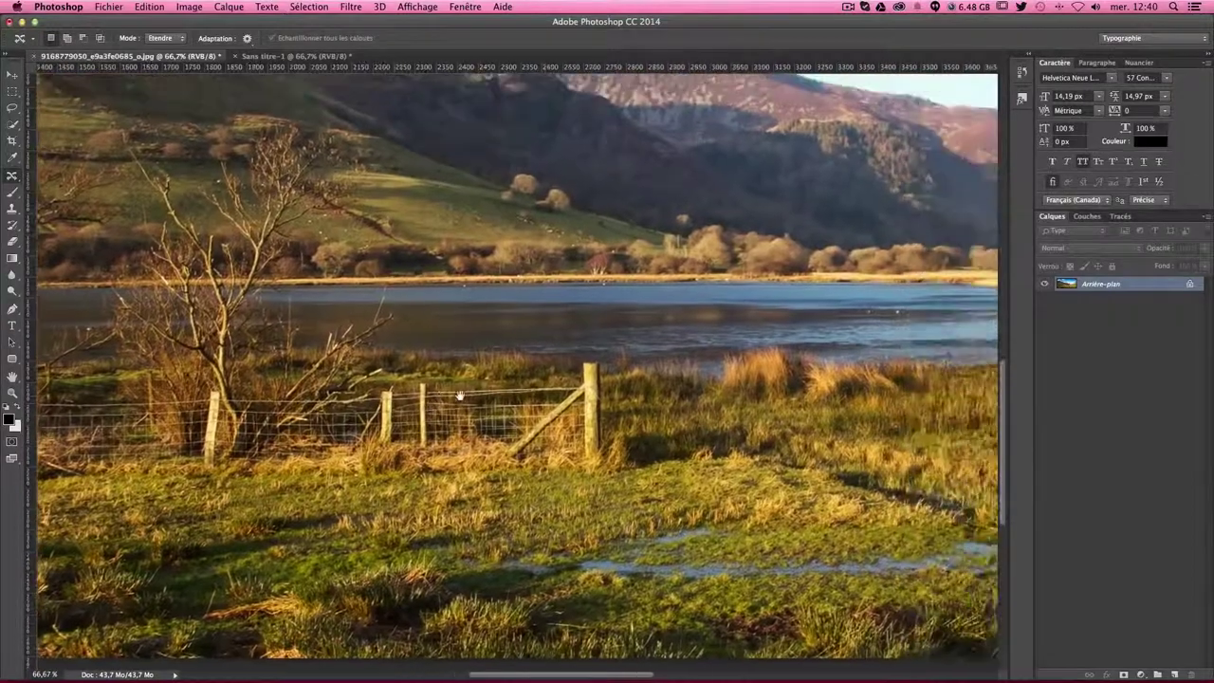
# Add new layer Calque 1 above the lake photo and zoom to 100% on the fence.
pyautogui.click(1173, 674)
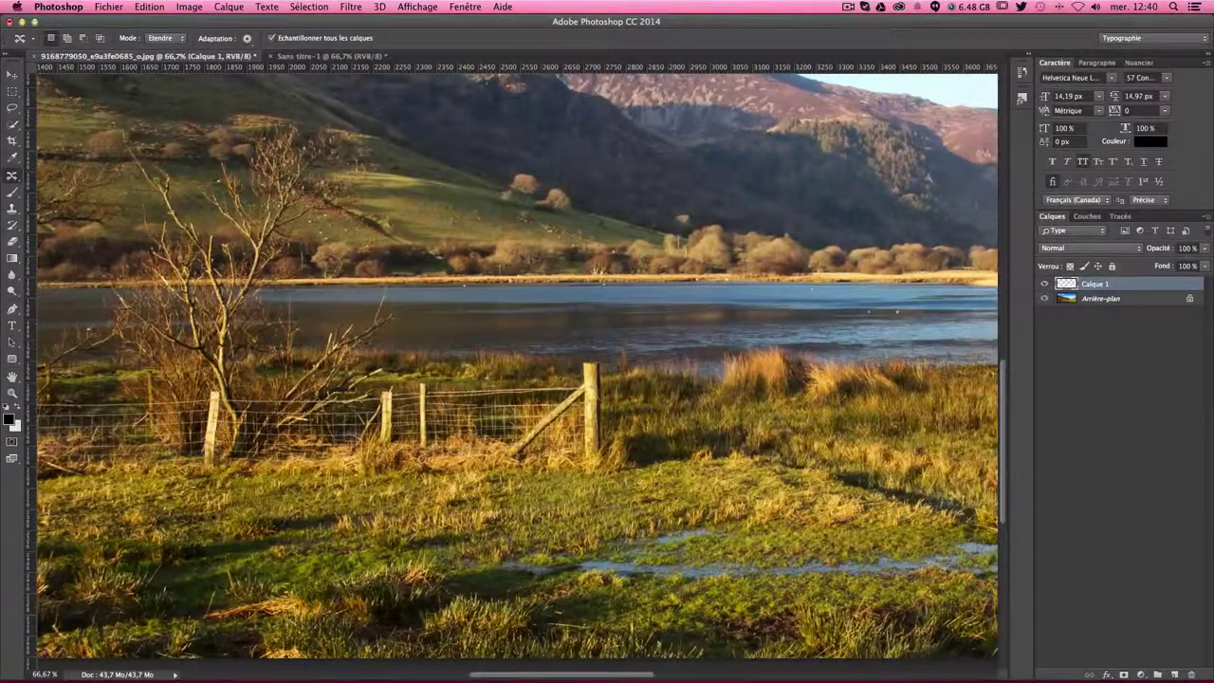
pyautogui.press('super+plus')
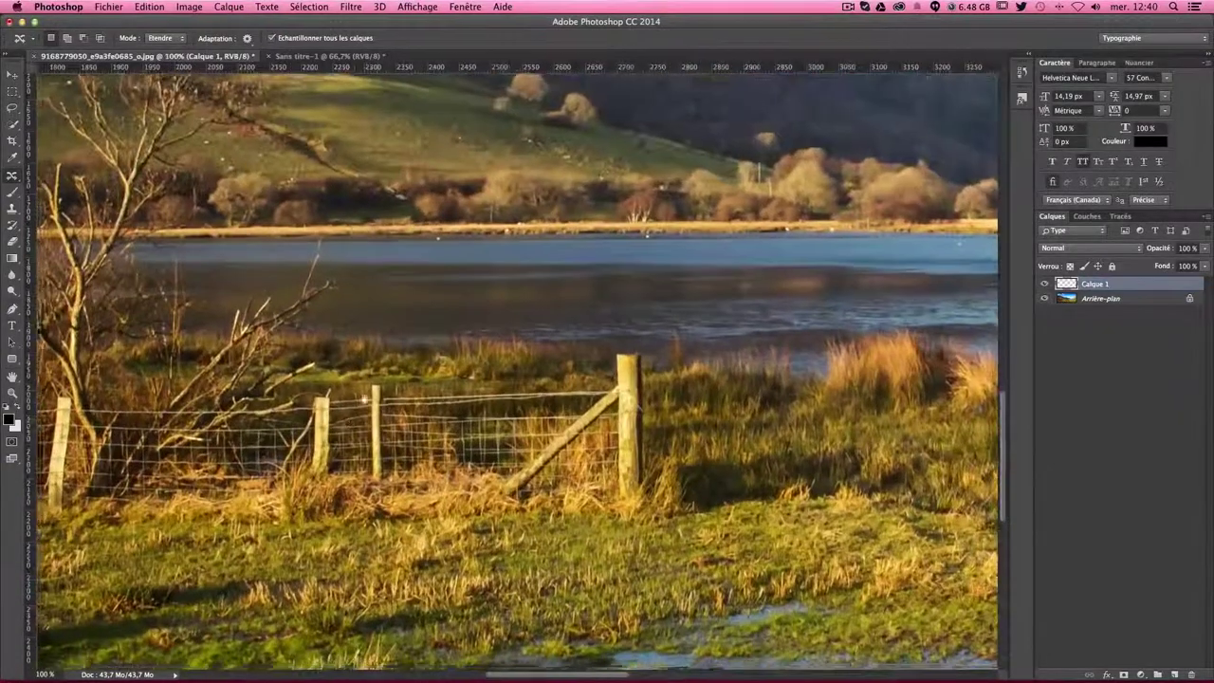
pyautogui.scroll(-2, 381, 409)
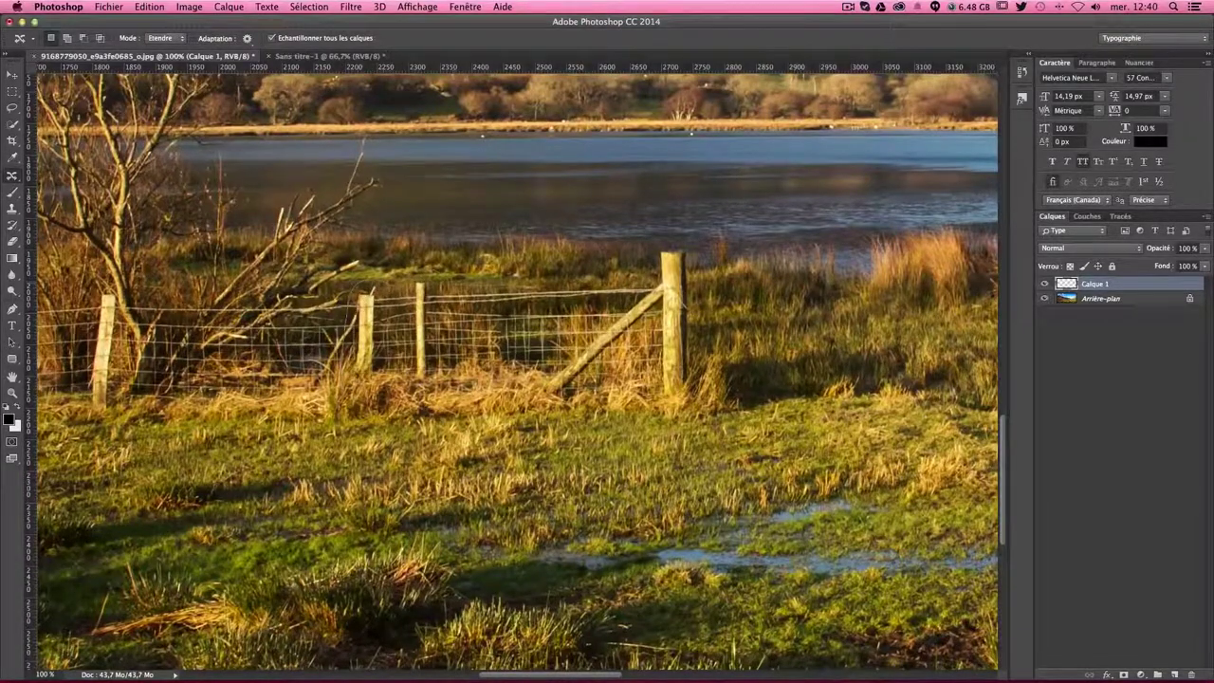
# Lasso the last fence section and extend it one section to the right.
pyautogui.moveTo(682, 247); pyautogui.dragTo(702, 290)
pyautogui.moveTo(708, 334); pyautogui.dragTo(707, 382)
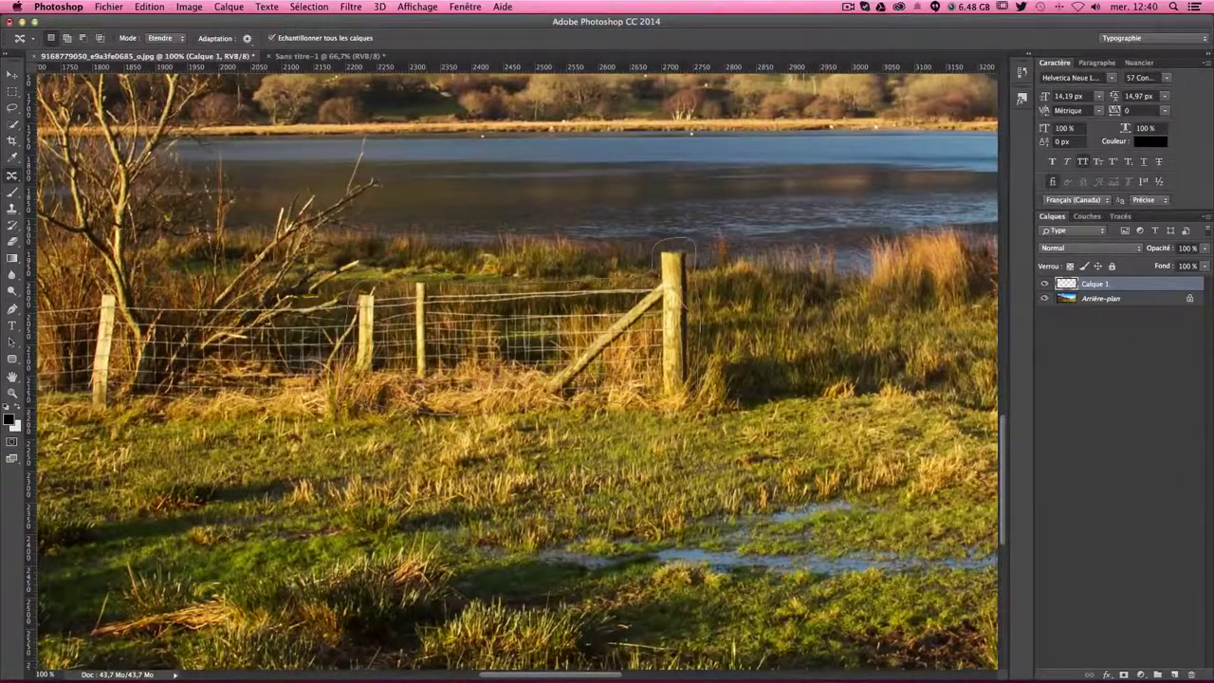
pyautogui.moveTo(348, 401); pyautogui.dragTo(358, 287)
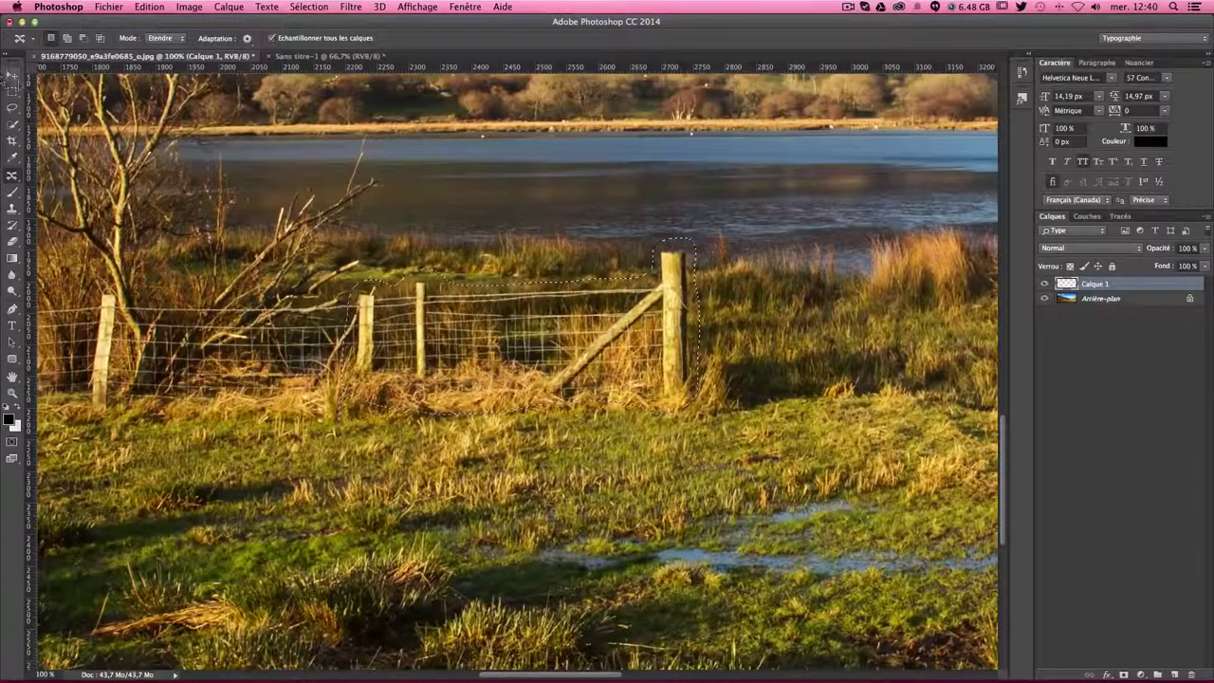
pyautogui.hscroll(5, 526, 372)
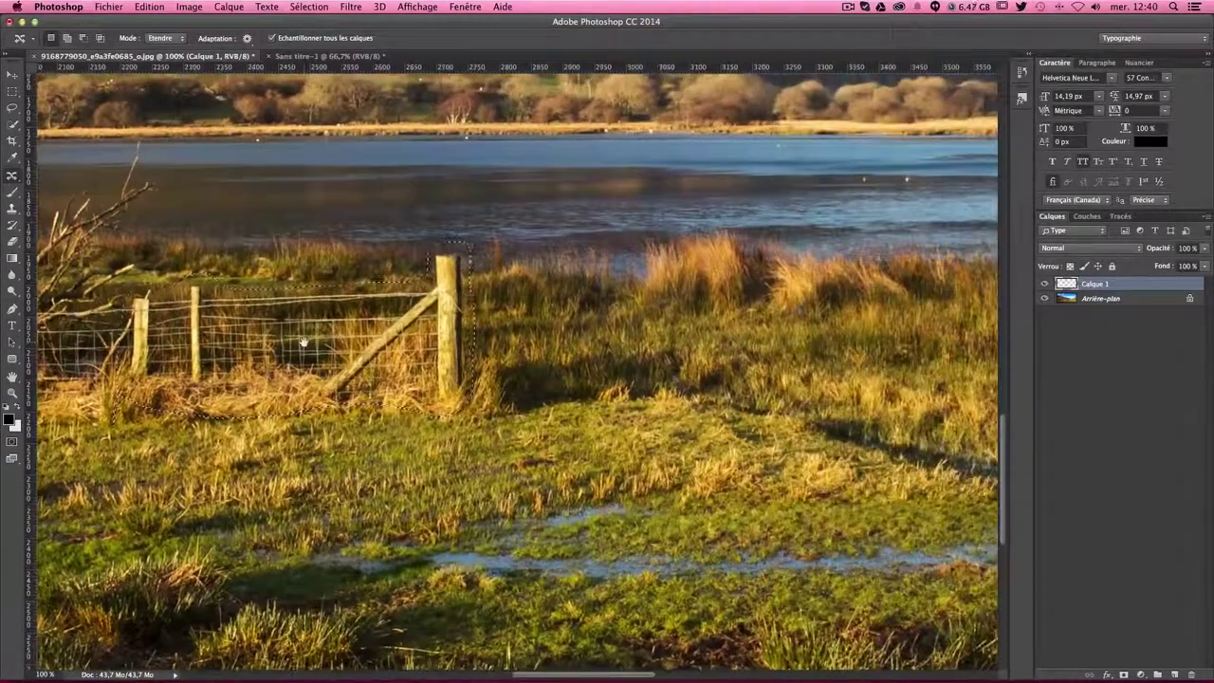
pyautogui.moveTo(210, 320); pyautogui.dragTo(520, 332)
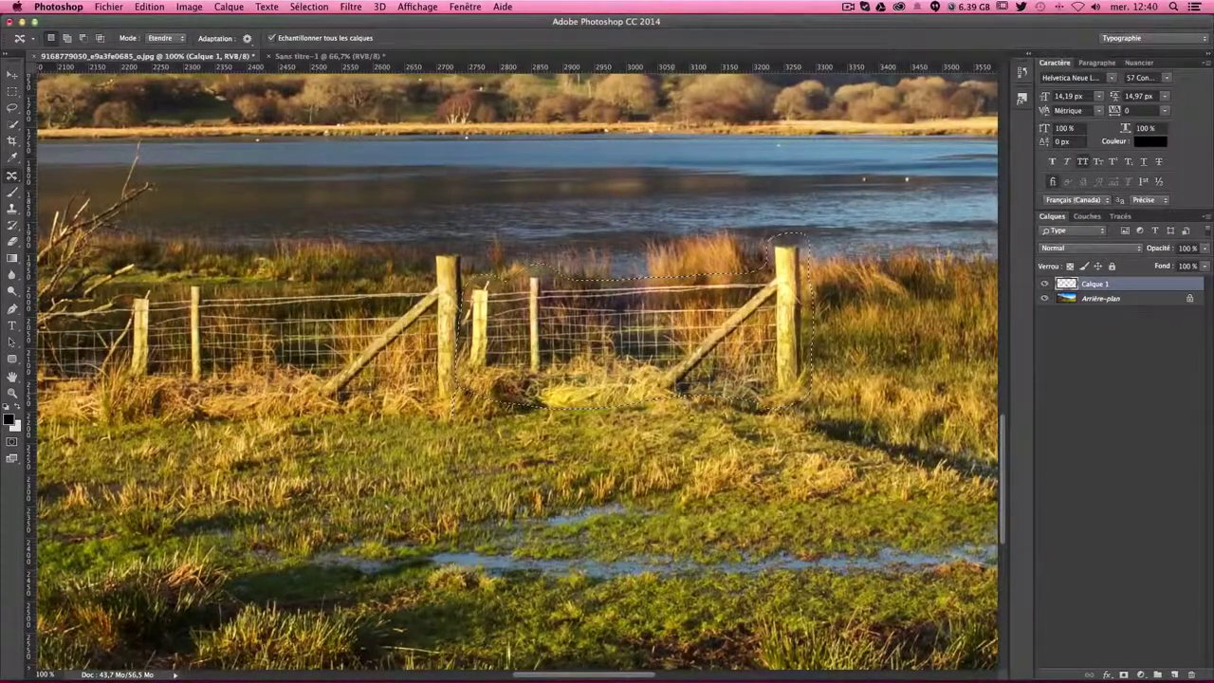
pyautogui.hotkey('ctrl', 'd')
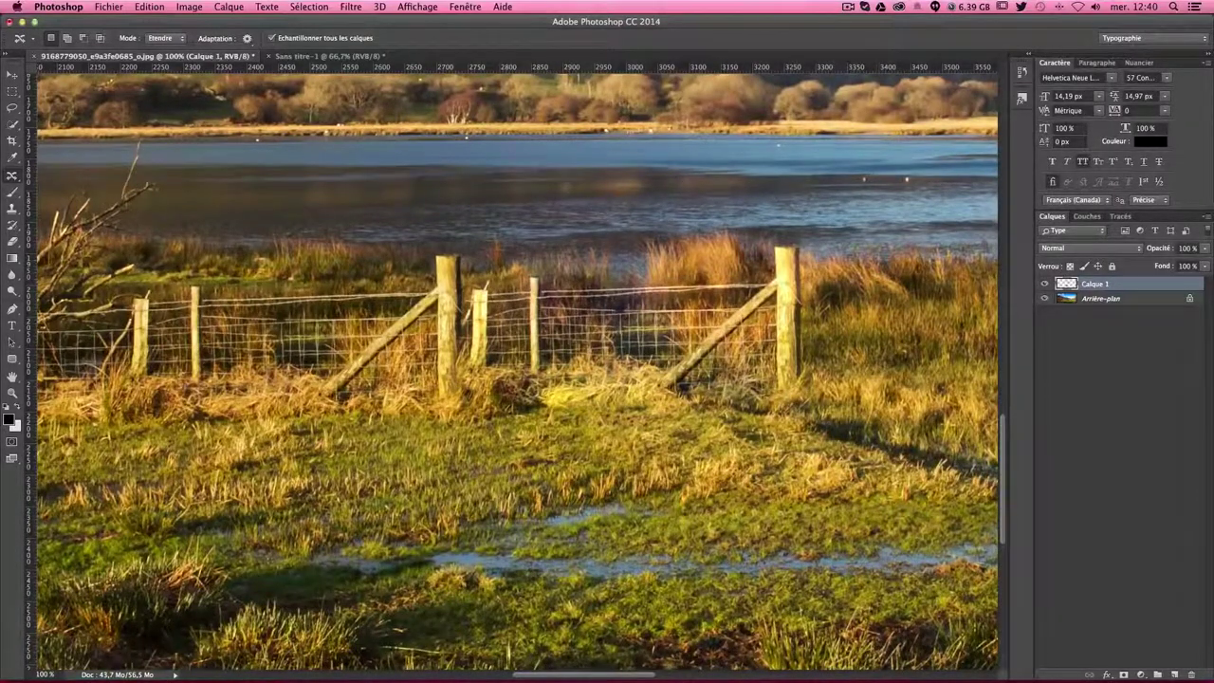
# Inspect the extended fence, then revert it to the selected last section.
pyautogui.moveTo(858, 245)
pyautogui.mouseDown()
pyautogui.moveTo(815, 247)
pyautogui.moveTo(748, 284)
pyautogui.mouseUp()
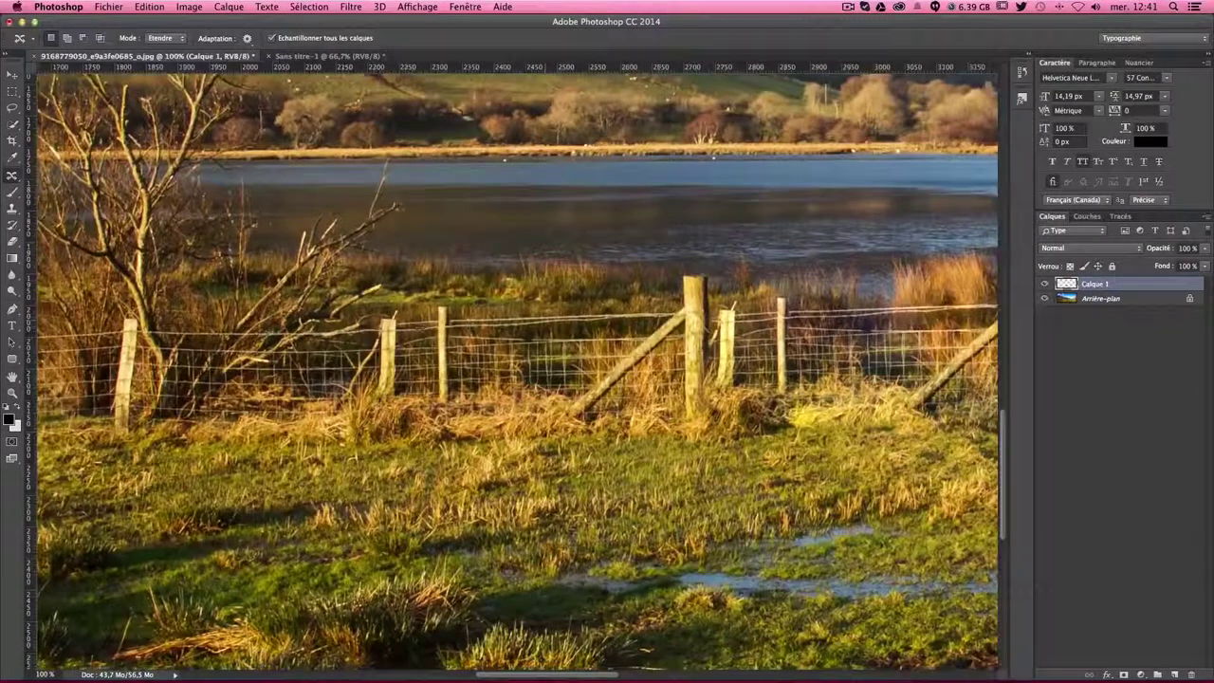
pyautogui.hscroll(5, 359, 327)
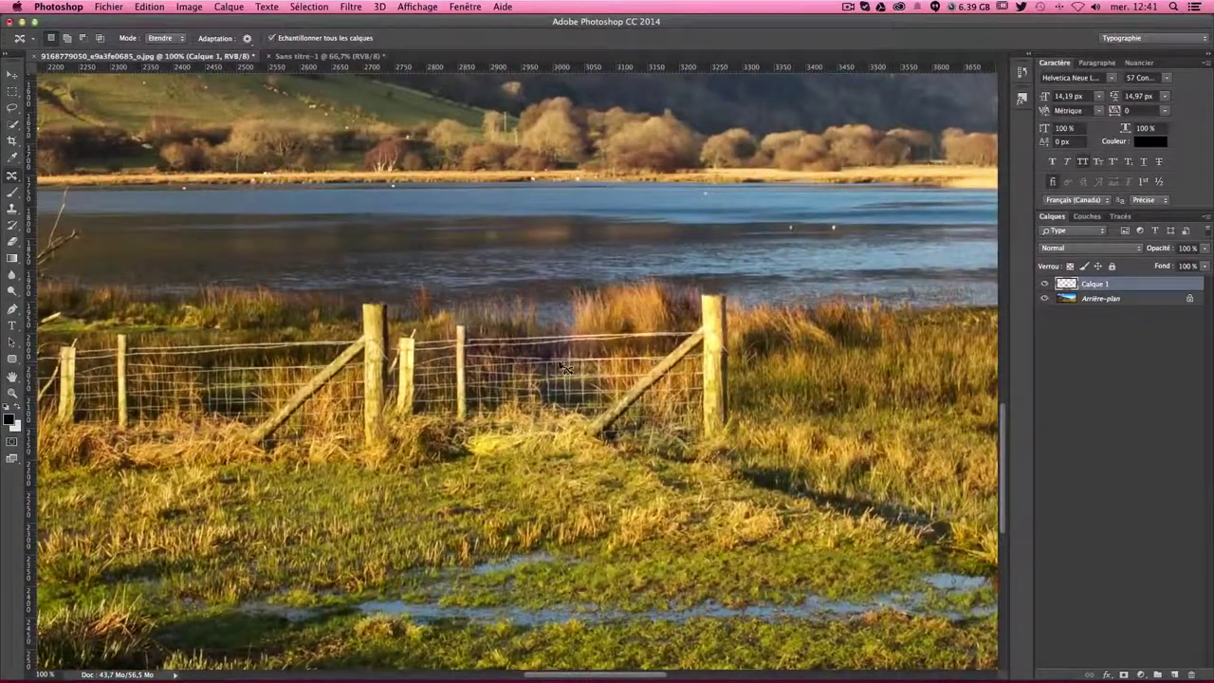
pyautogui.moveTo(565, 368); pyautogui.dragTo(224, 368)
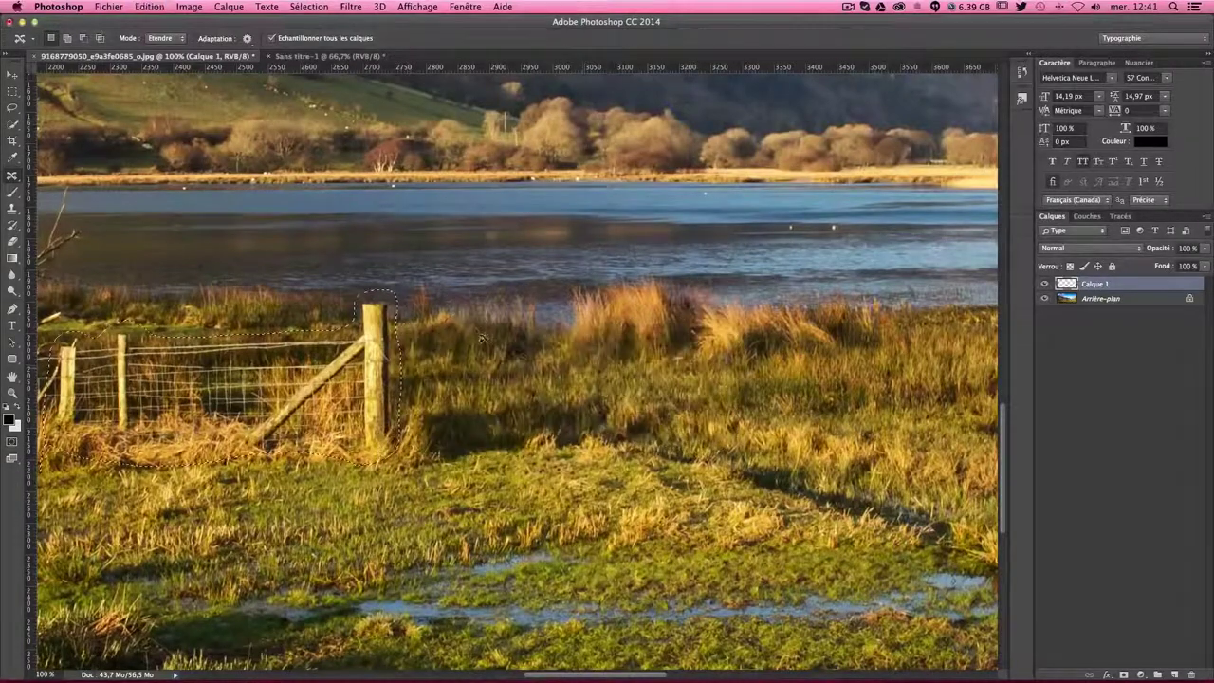
# Deselect, confirm Couleur 10 in Adaptation, and start outlining the top of the right fence post.
pyautogui.hotkey('ctrl', 'd')
pyautogui.click(247, 38)
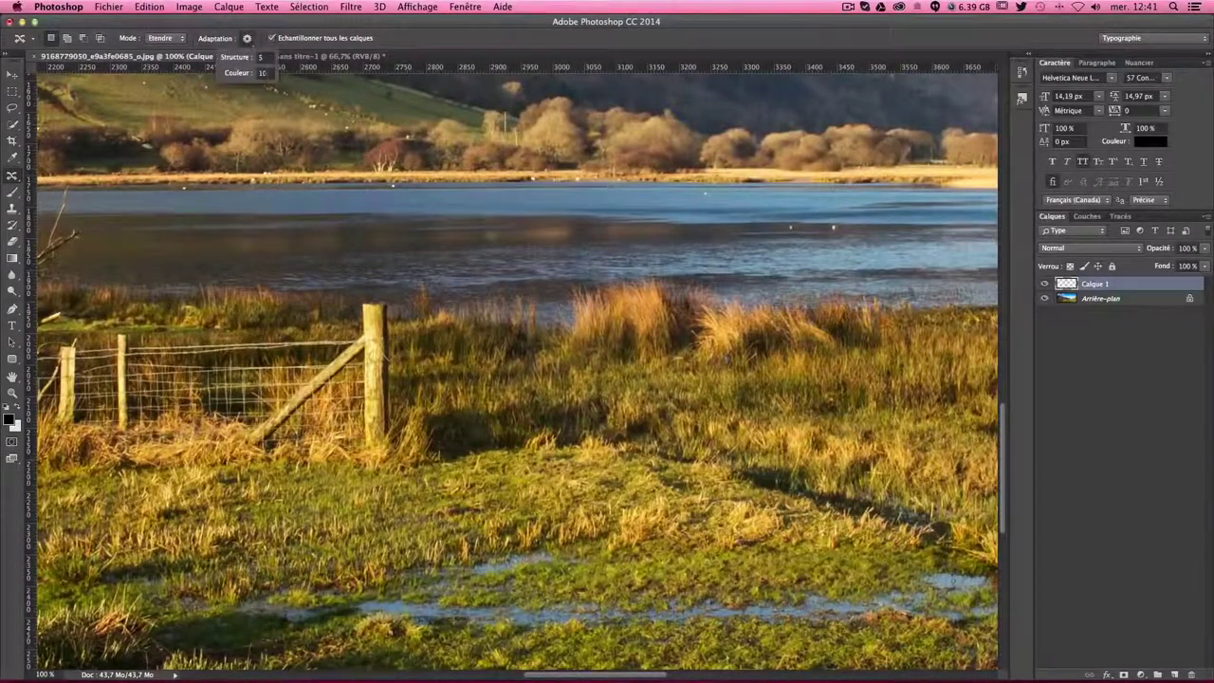
pyautogui.click(263, 73)
pyautogui.press('Return')
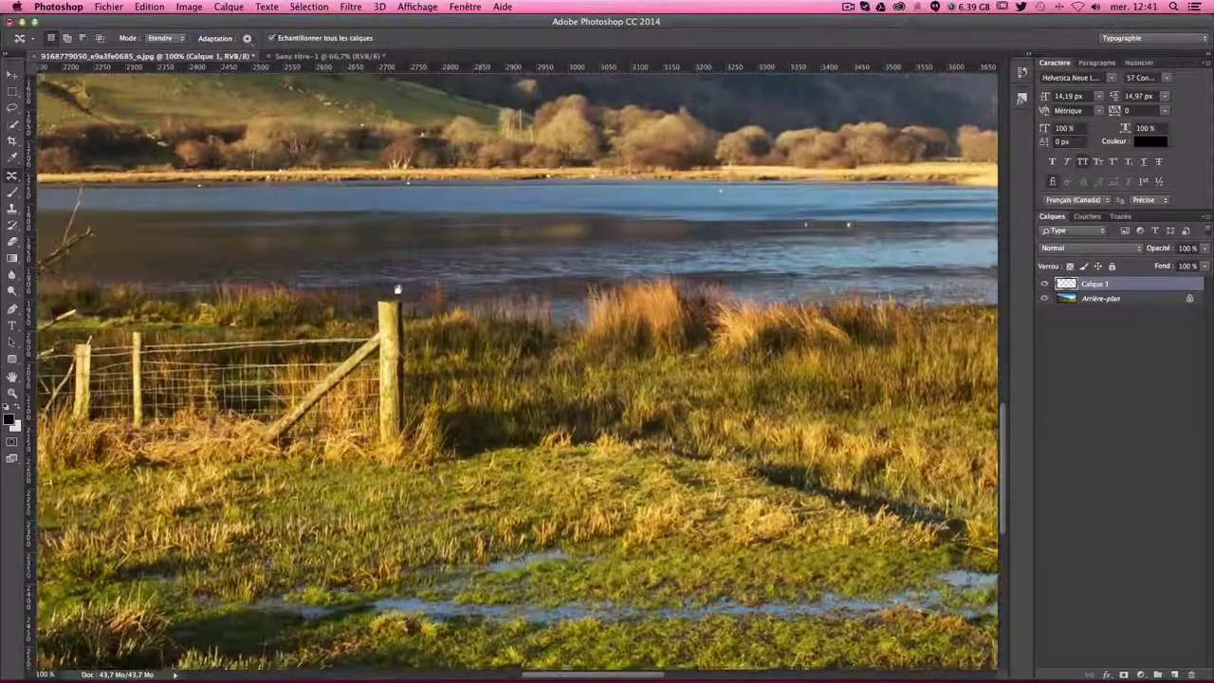
pyautogui.moveTo(375, 294); pyautogui.dragTo(654, 242)
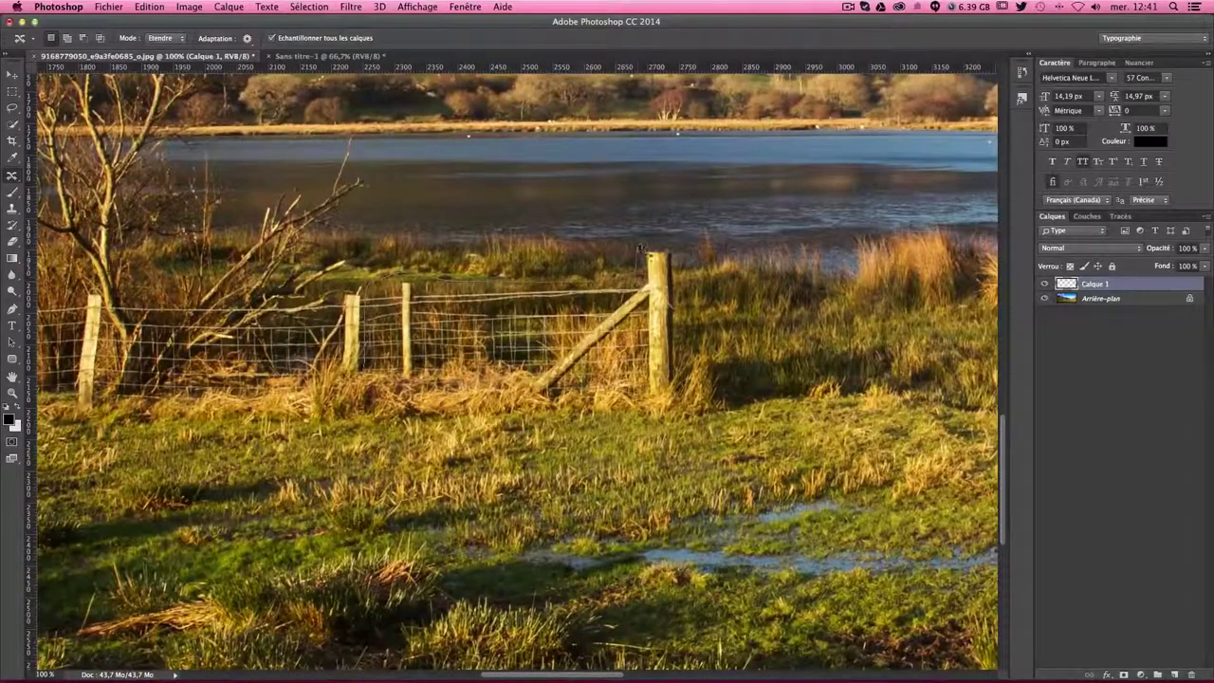
pyautogui.moveTo(641, 249); pyautogui.dragTo(694, 283)
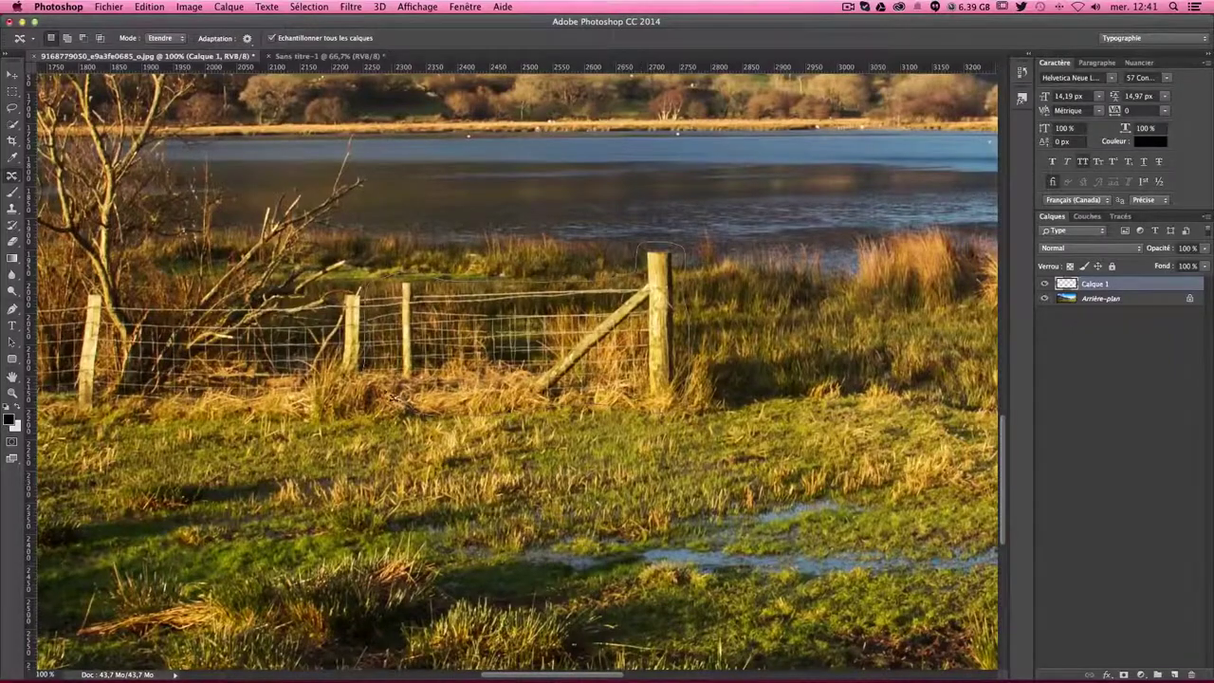
# Lasso the fence section, drag a copy right, deselect, then reselect it.
pyautogui.moveTo(389, 400); pyautogui.dragTo(365, 284)
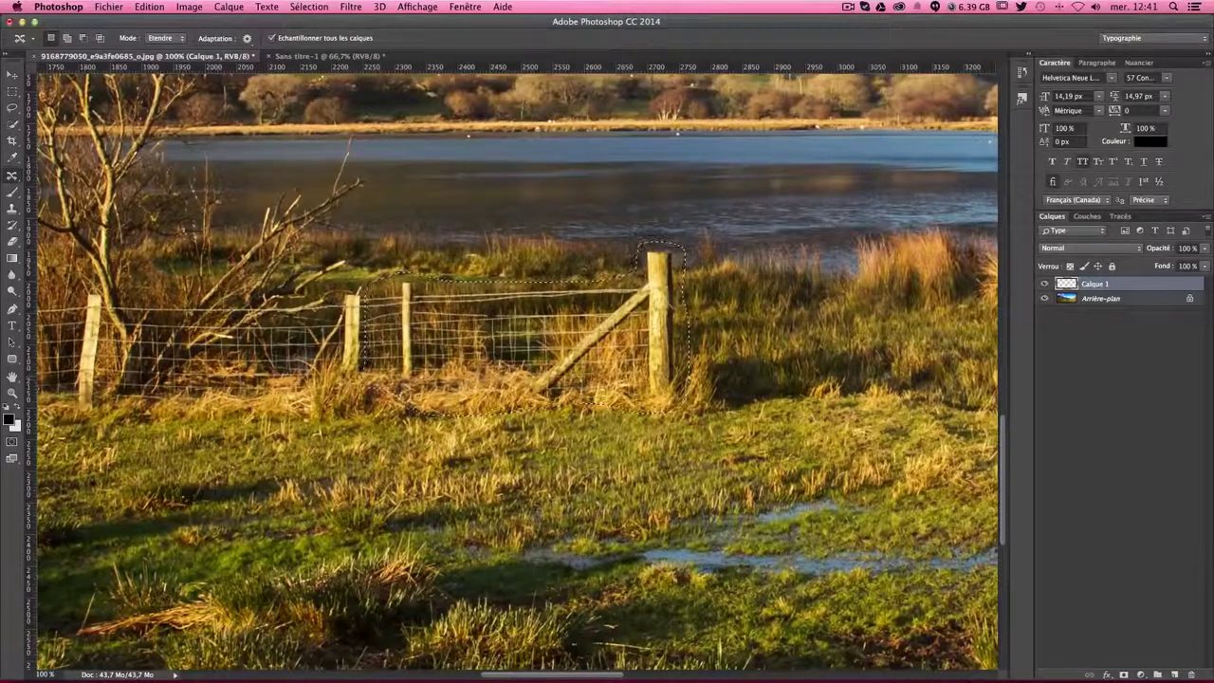
pyautogui.hscroll(1, 516, 370)
pyautogui.hscroll(2, 516, 370)
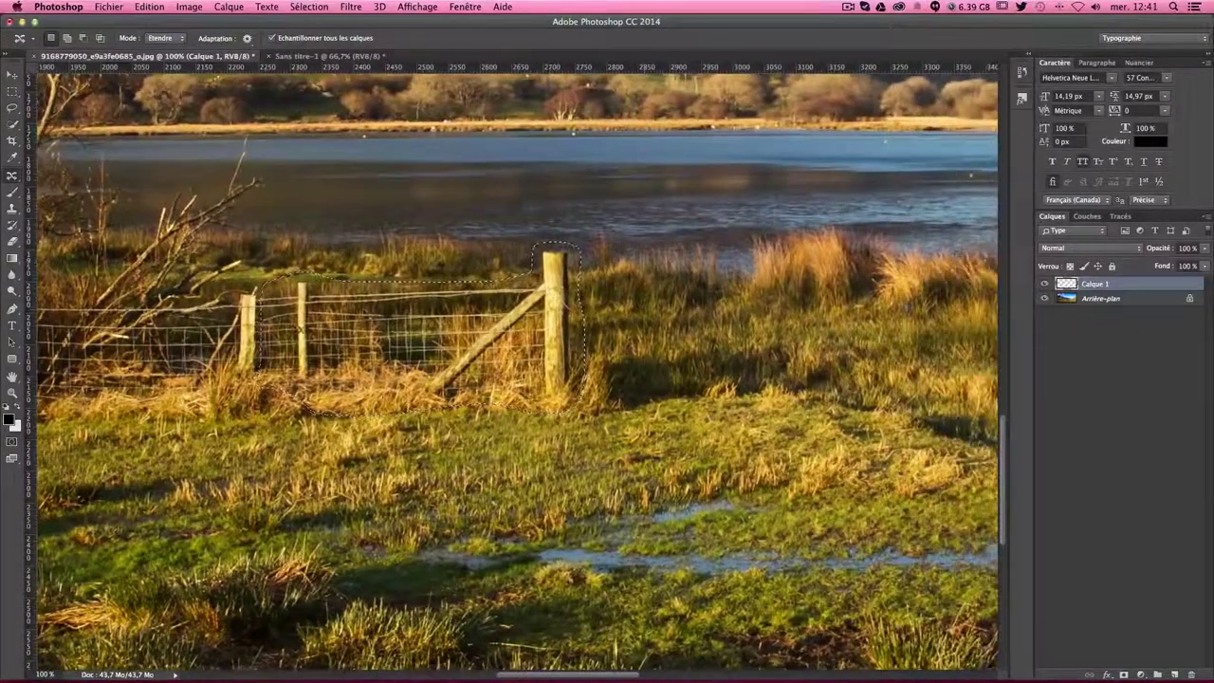
pyautogui.moveTo(281, 313); pyautogui.dragTo(586, 314)
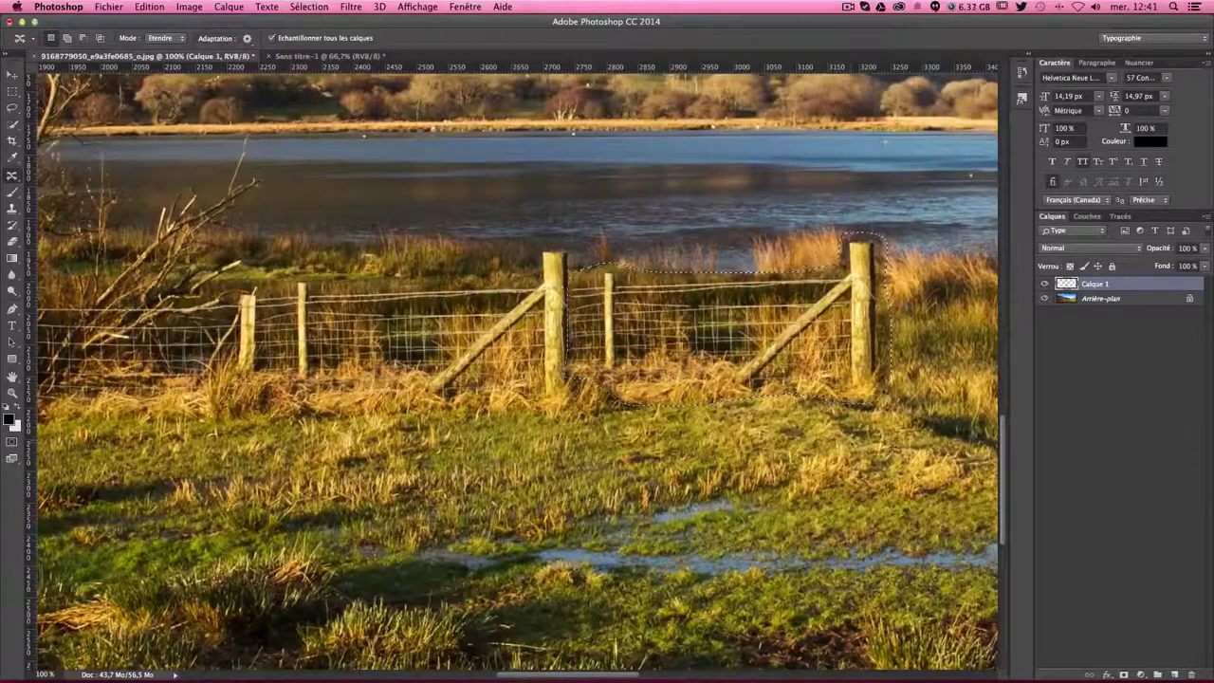
pyautogui.hotkey('ctrl', 'd')
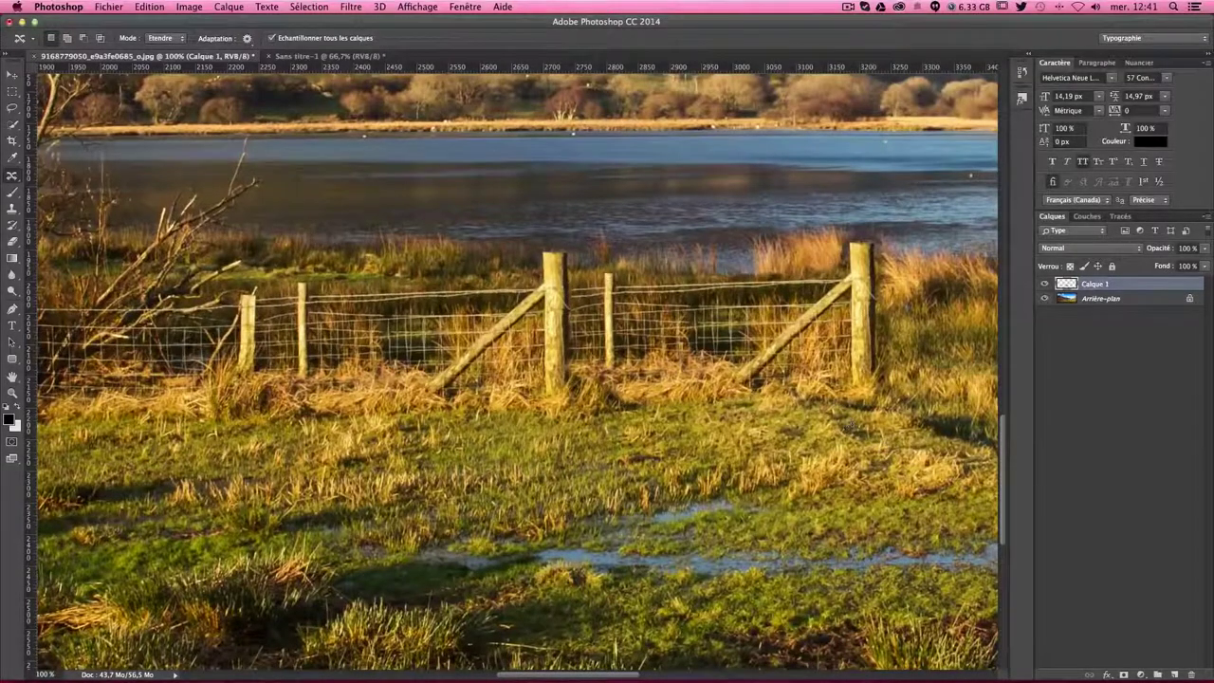
pyautogui.scroll(2, 853, 345)
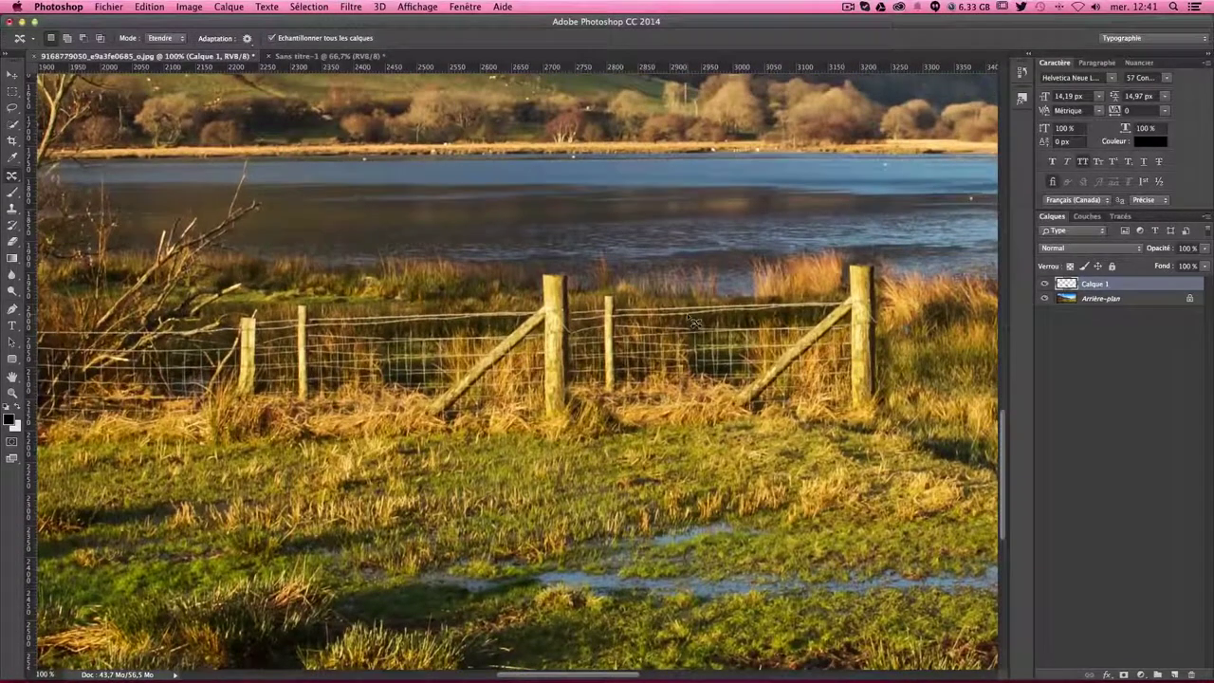
pyautogui.hotkey('ctrl', 'shift', 'd')
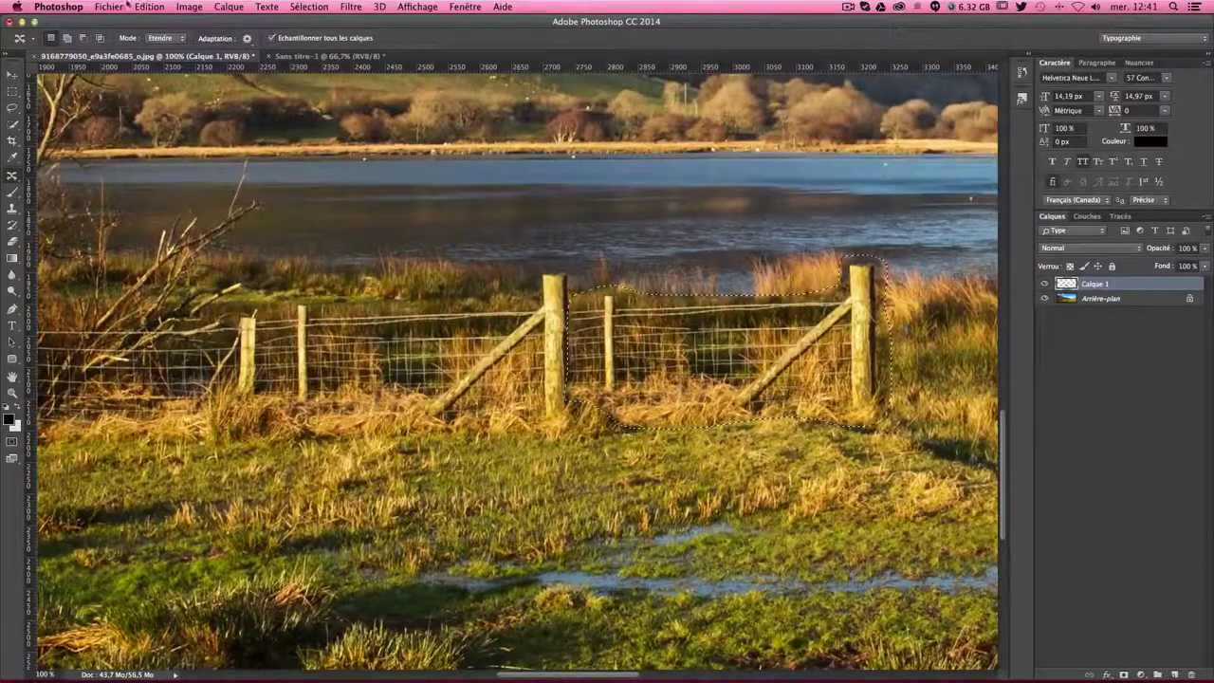
# Adjust the Couleur adaptation value and revert the first extension attempt.
pyautogui.click(246, 39)
pyautogui.click(264, 73)
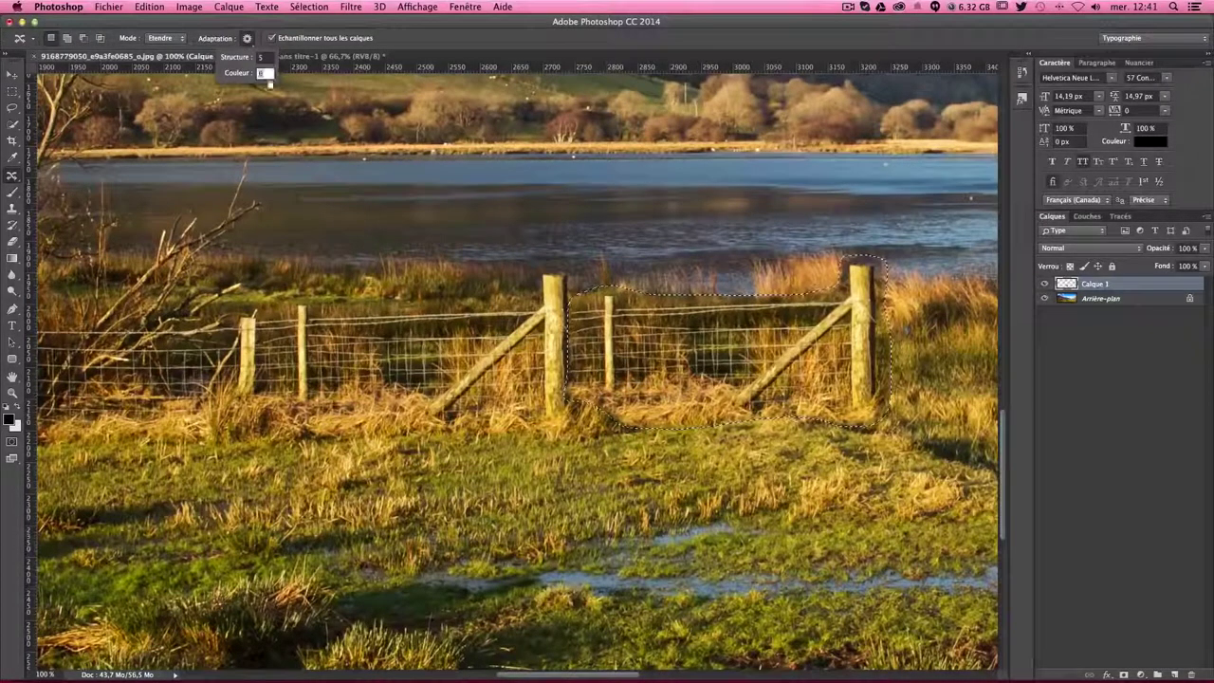
pyautogui.press('Return')
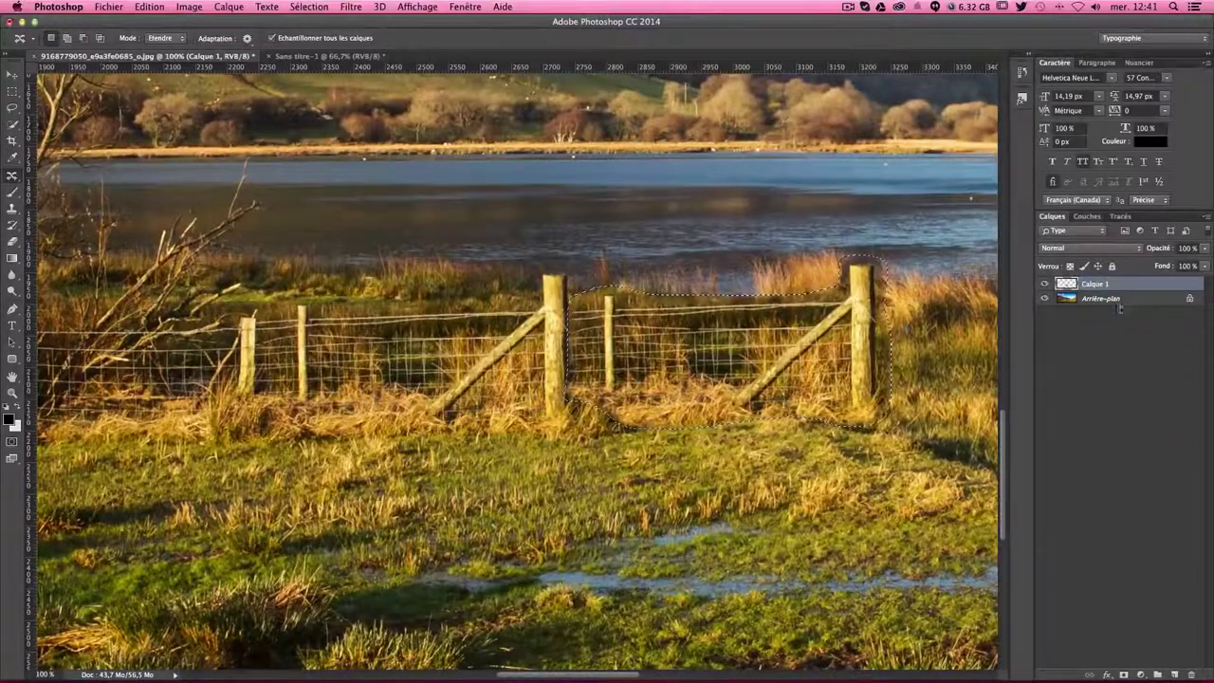
pyautogui.moveTo(1100, 284); pyautogui.dragTo(1188, 675)
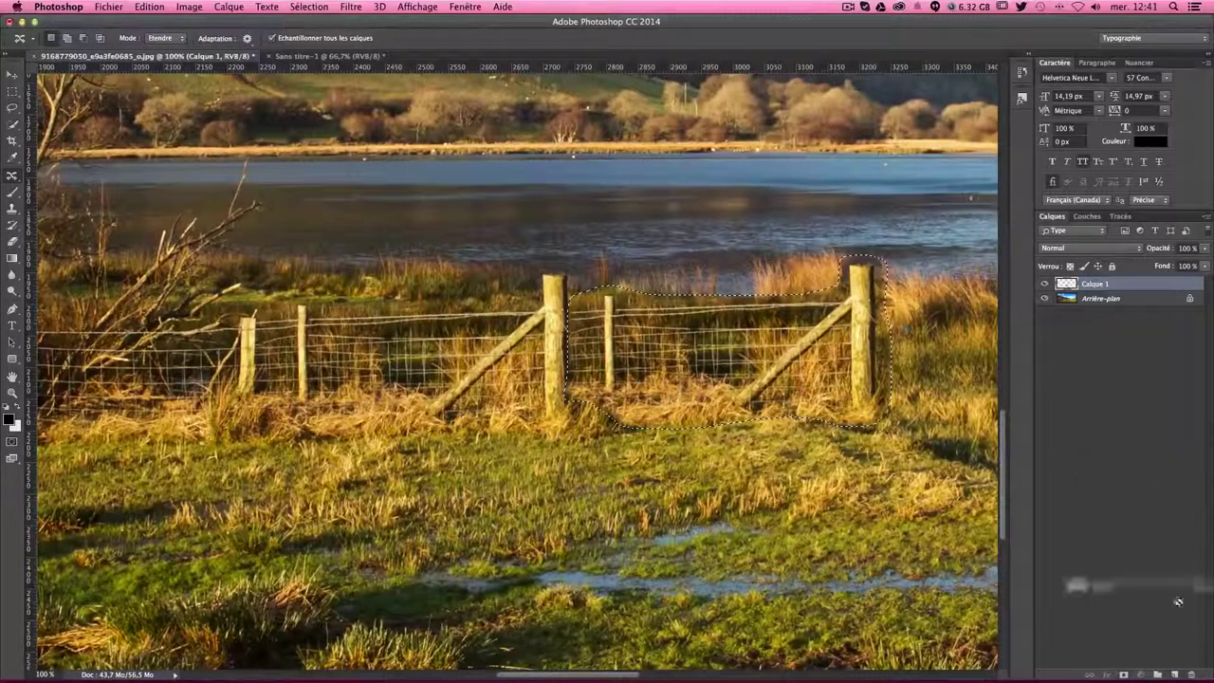
pyautogui.press('super+d')
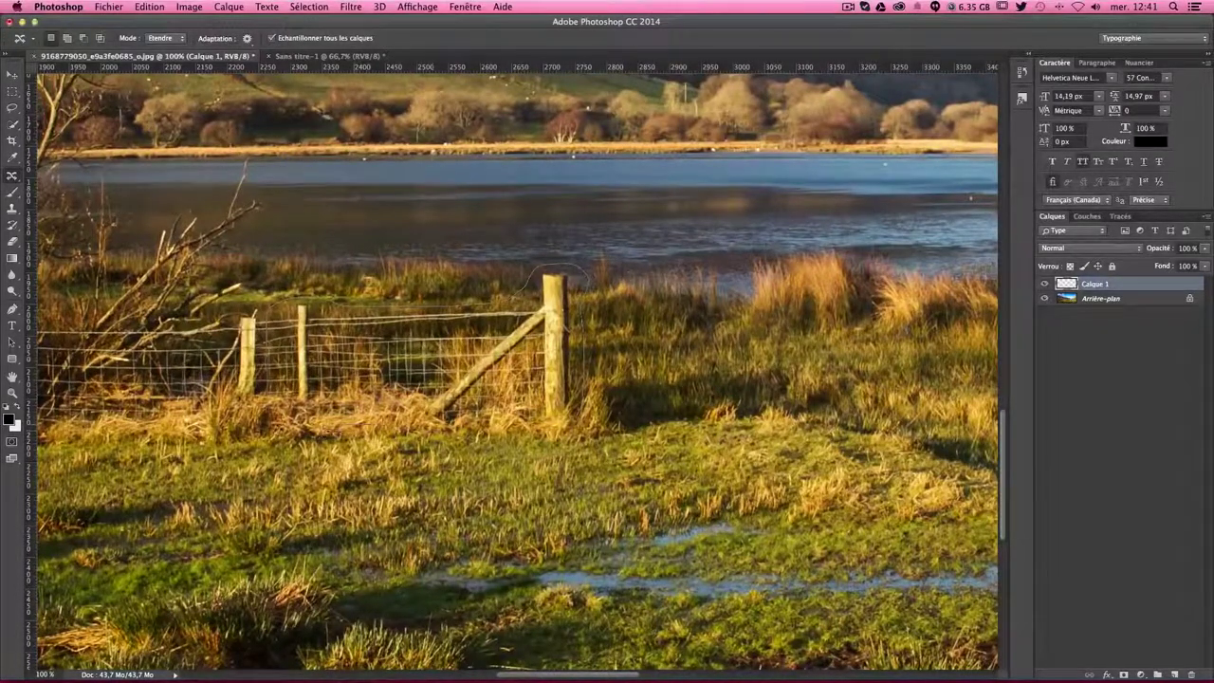
# Drag the fence section copy right again, commit it, and zoom out.
pyautogui.moveTo(285, 429)
pyautogui.mouseDown()
pyautogui.moveTo(654, 327)
pyautogui.moveTo(624, 347)
pyautogui.mouseUp()
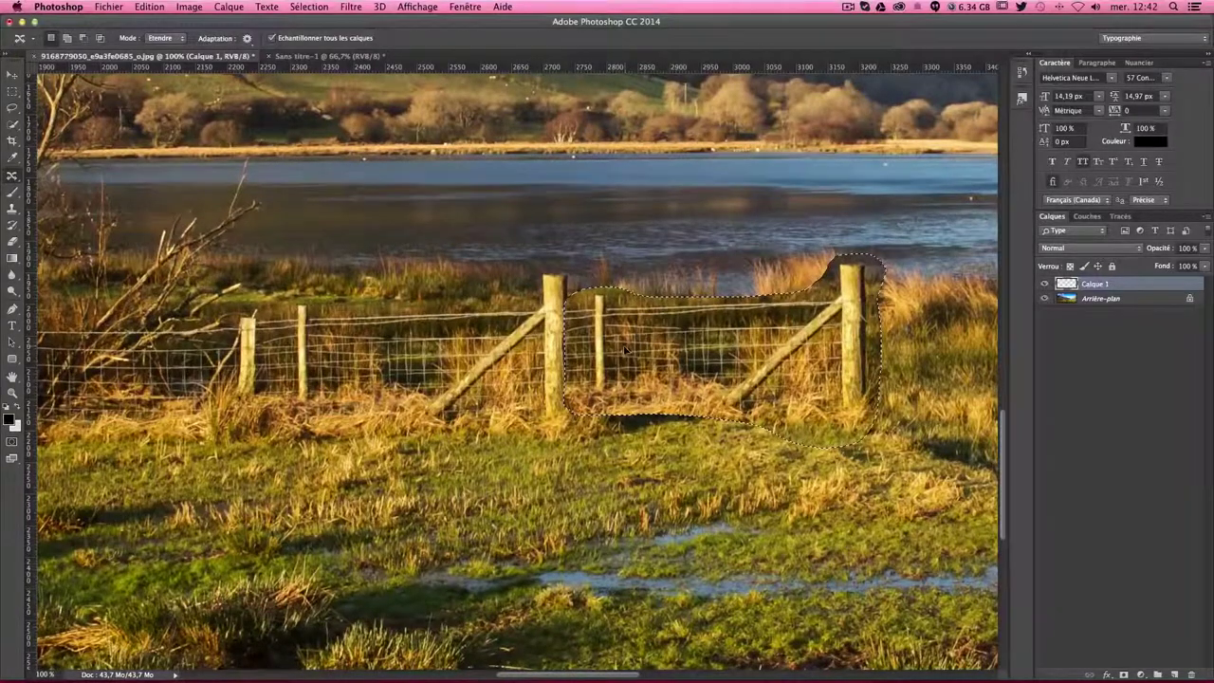
pyautogui.hotkey('ctrl', 'd')
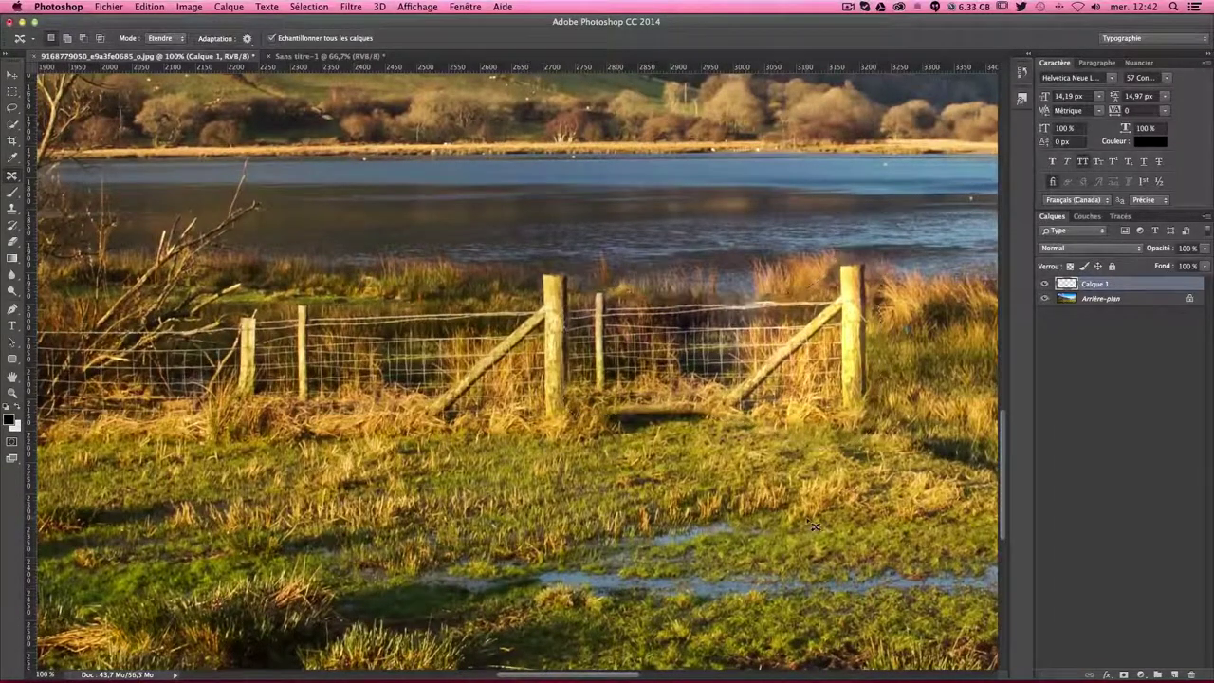
pyautogui.hotkey('ctrl', '-')
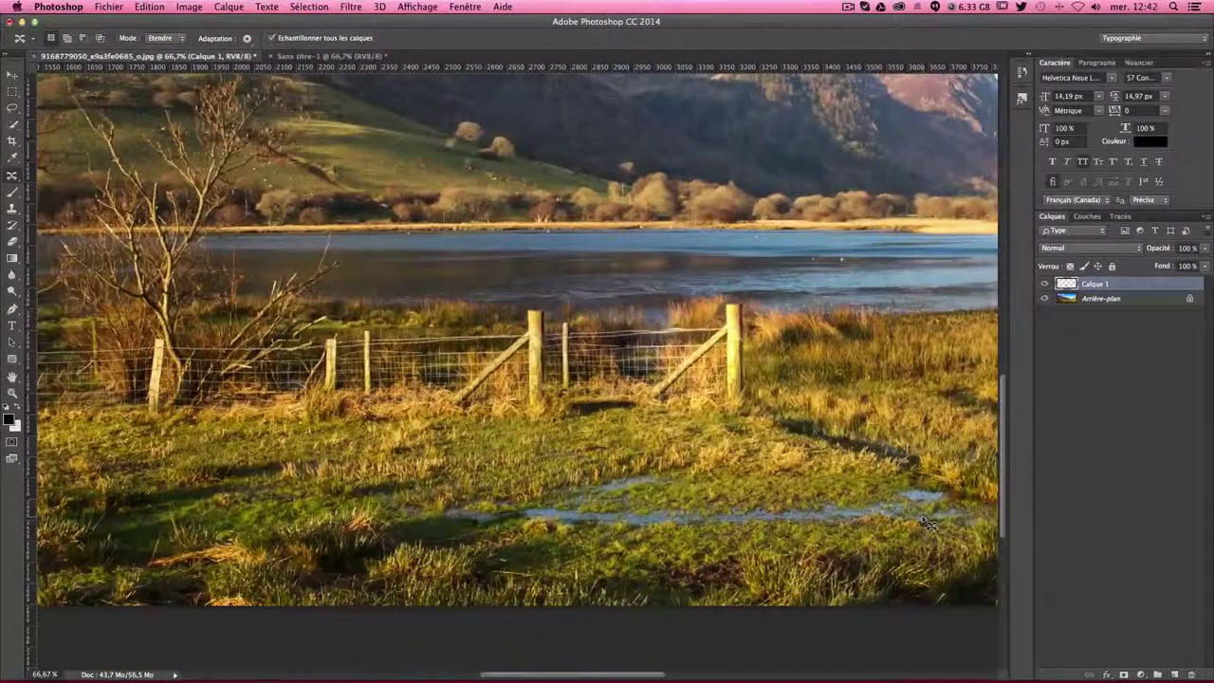
# Change the Adaptation Structure value from 5 to 4.
pyautogui.click(246, 38)
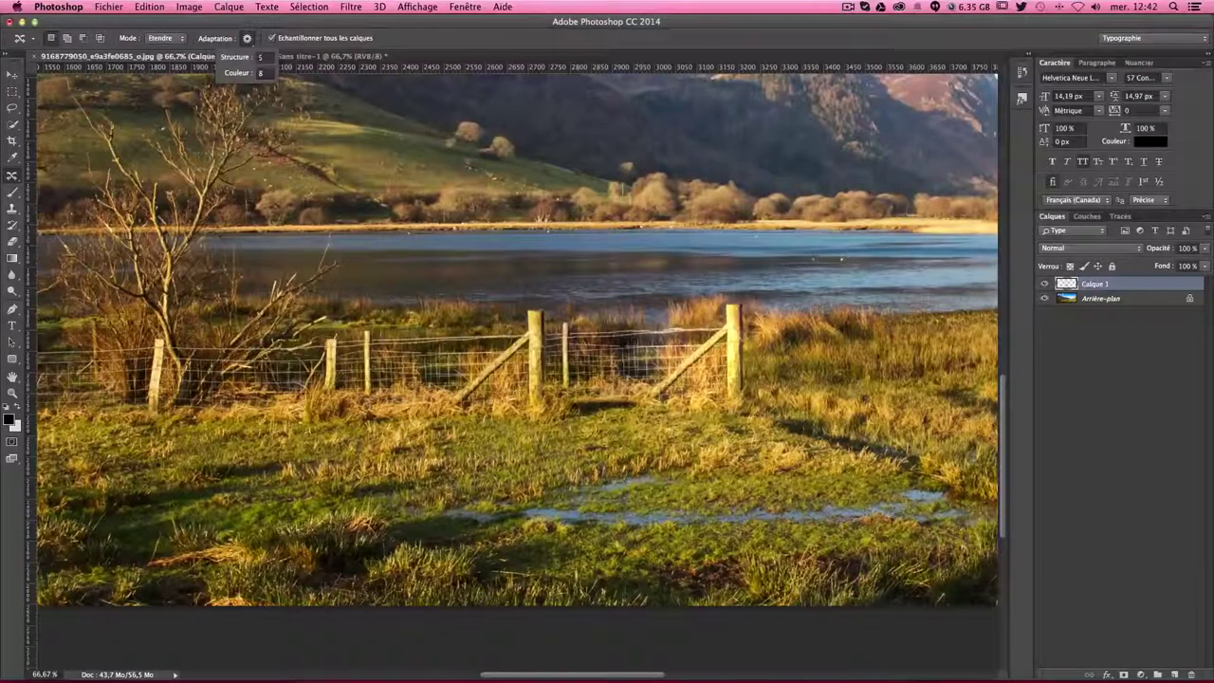
pyautogui.click(247, 38)
pyautogui.moveTo(357, 378); pyautogui.dragTo(484, 335)
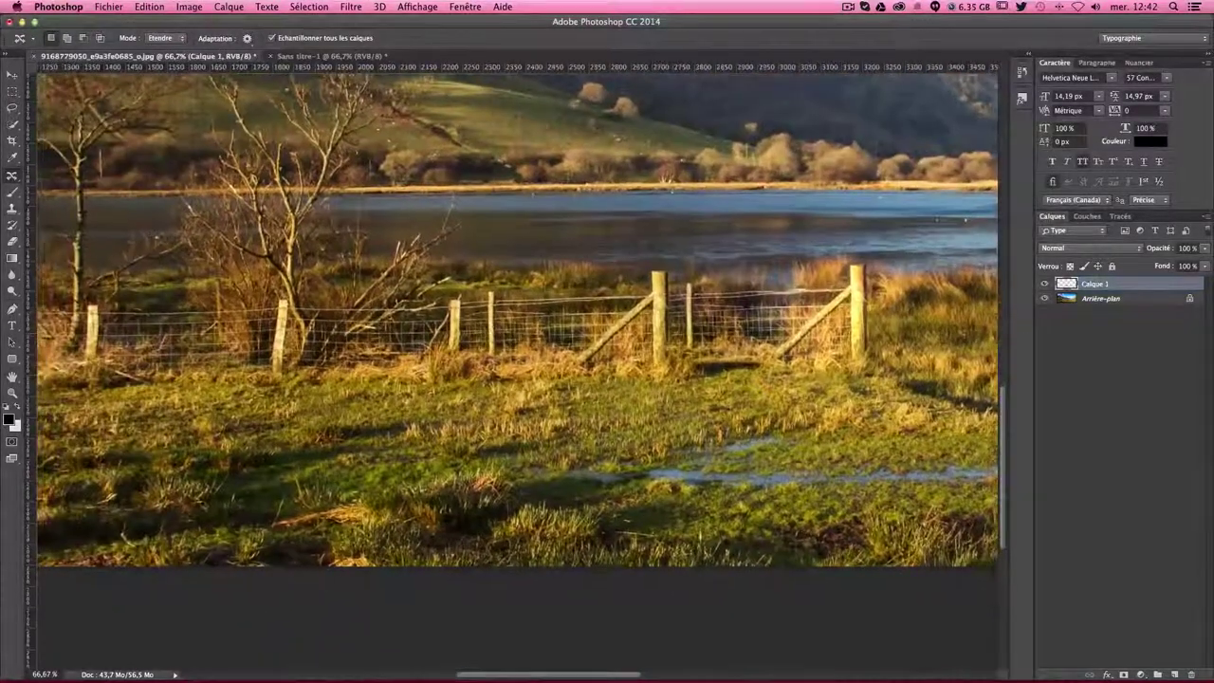
pyautogui.click(247, 38)
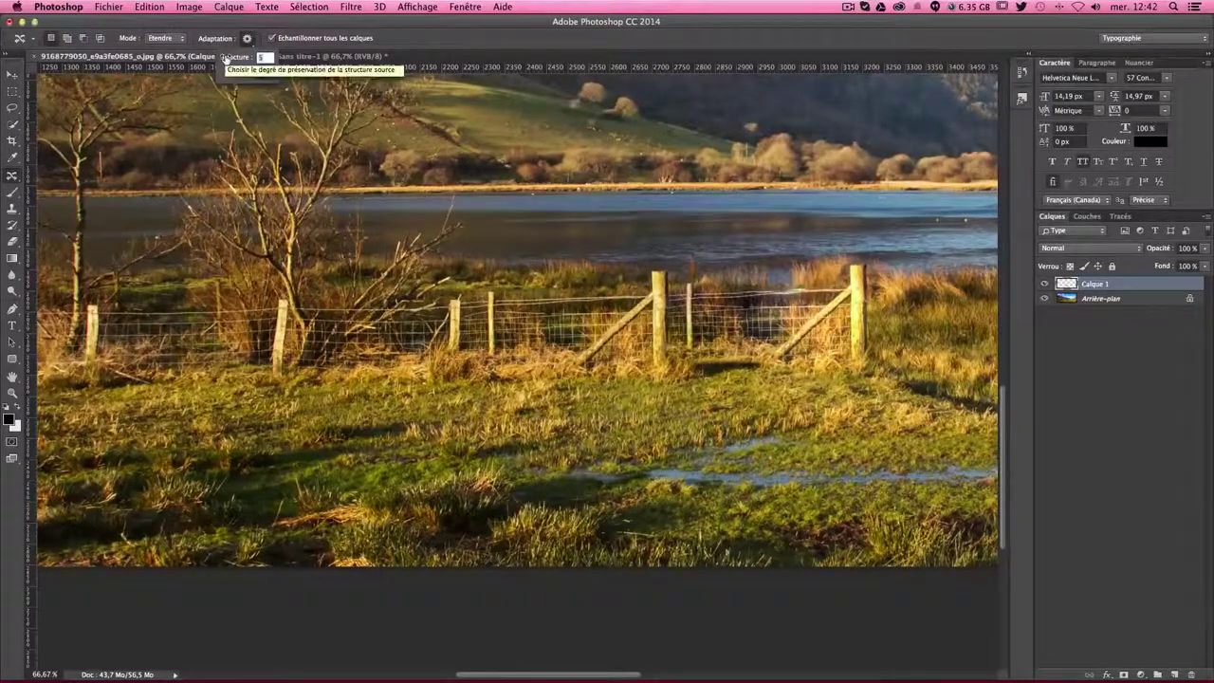
pyautogui.write('4')
pyautogui.press('Tab')
pyautogui.press('Return')
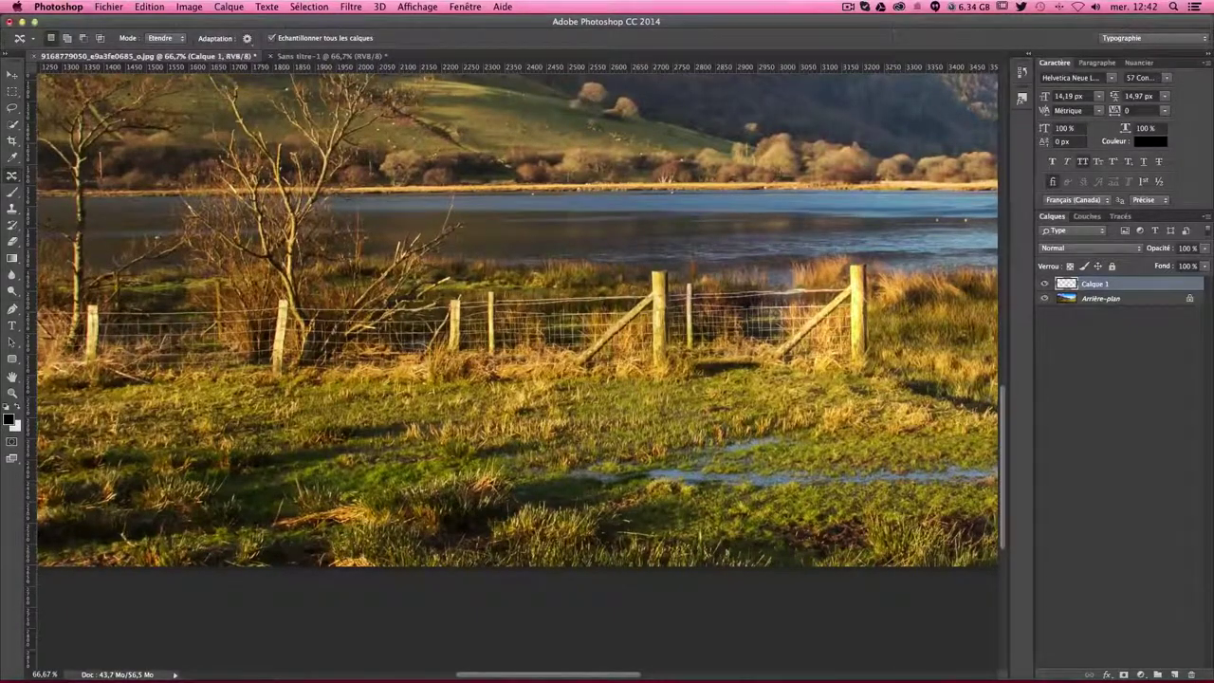
# On a new layer, Content-Aware Move the braced fence section around the central post further right.
pyautogui.click(1173, 674)
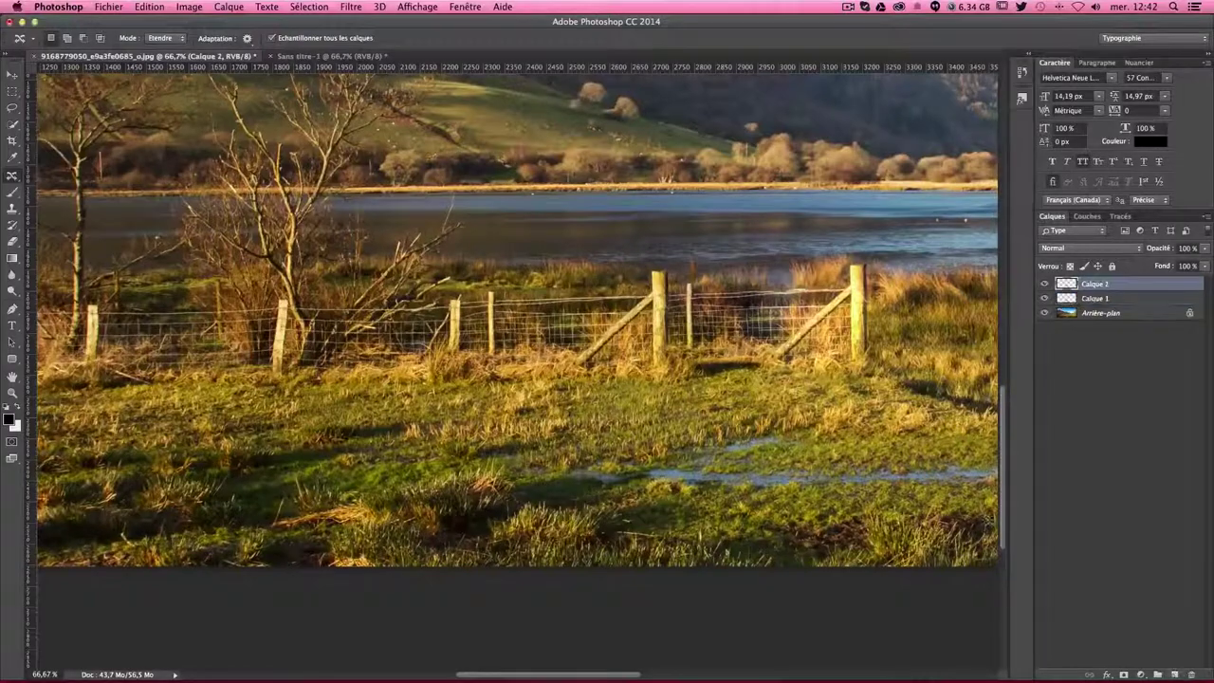
pyautogui.press('super+plus')
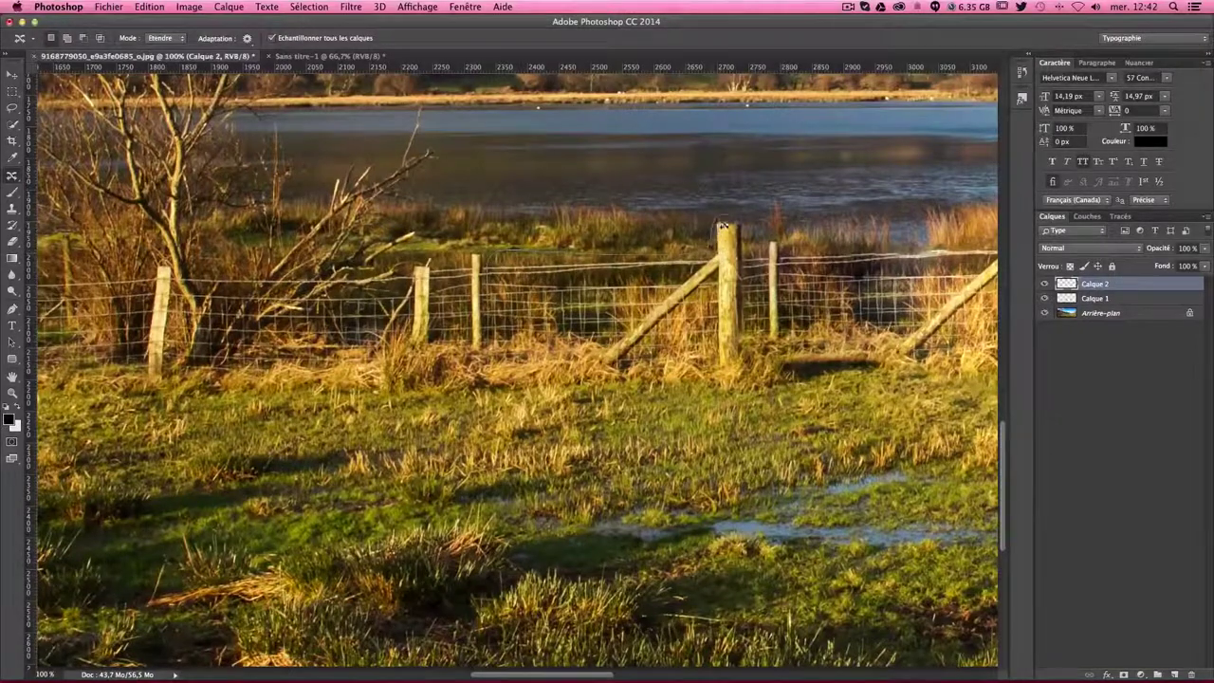
pyautogui.moveTo(728, 226); pyautogui.dragTo(577, 374)
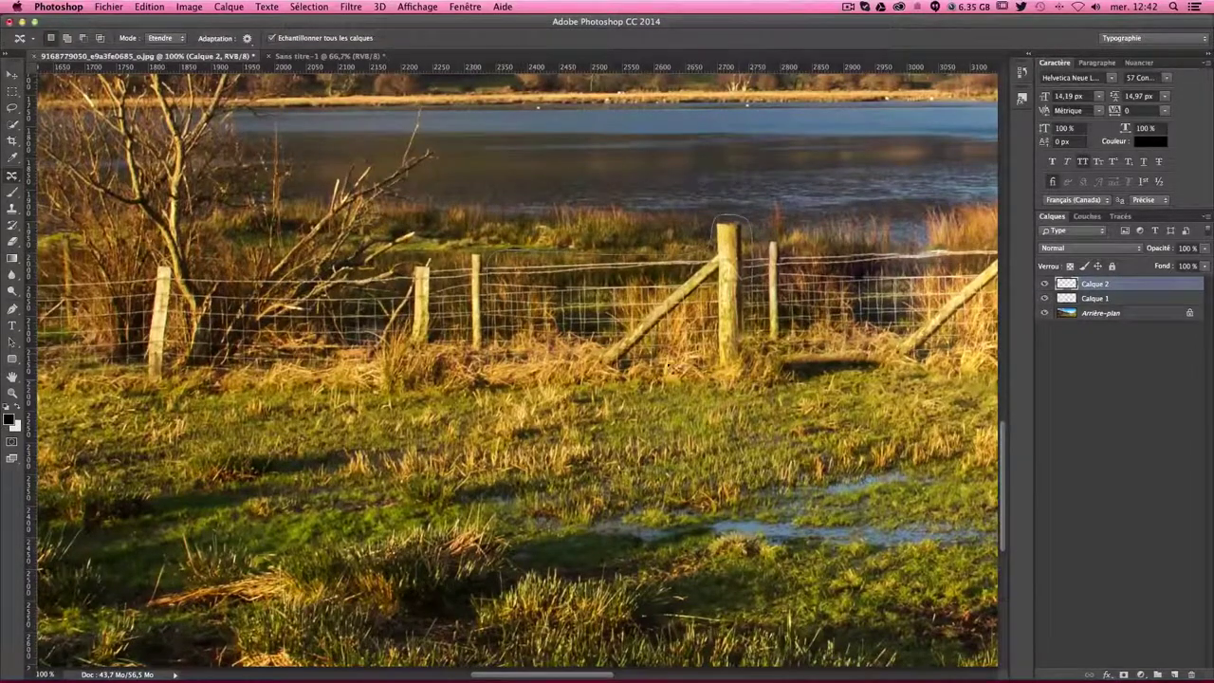
pyautogui.hscroll(10, 711, 318)
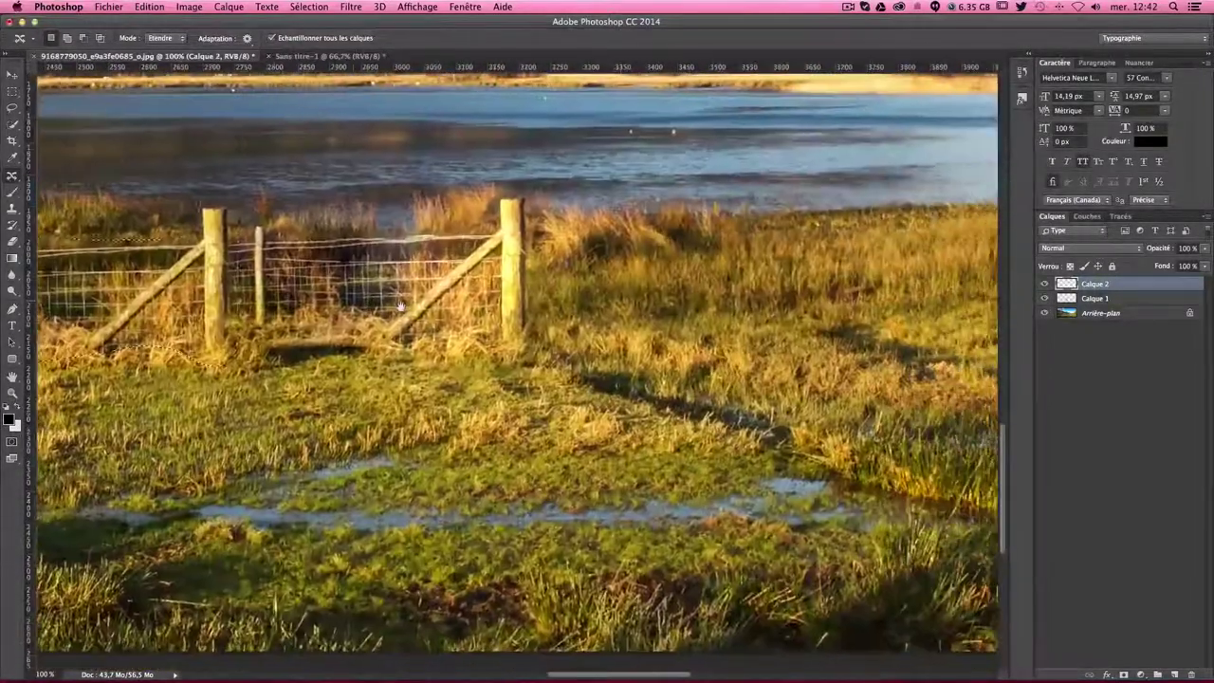
pyautogui.moveTo(228, 319)
pyautogui.mouseDown()
pyautogui.moveTo(702, 277)
pyautogui.moveTo(686, 267)
pyautogui.mouseUp()
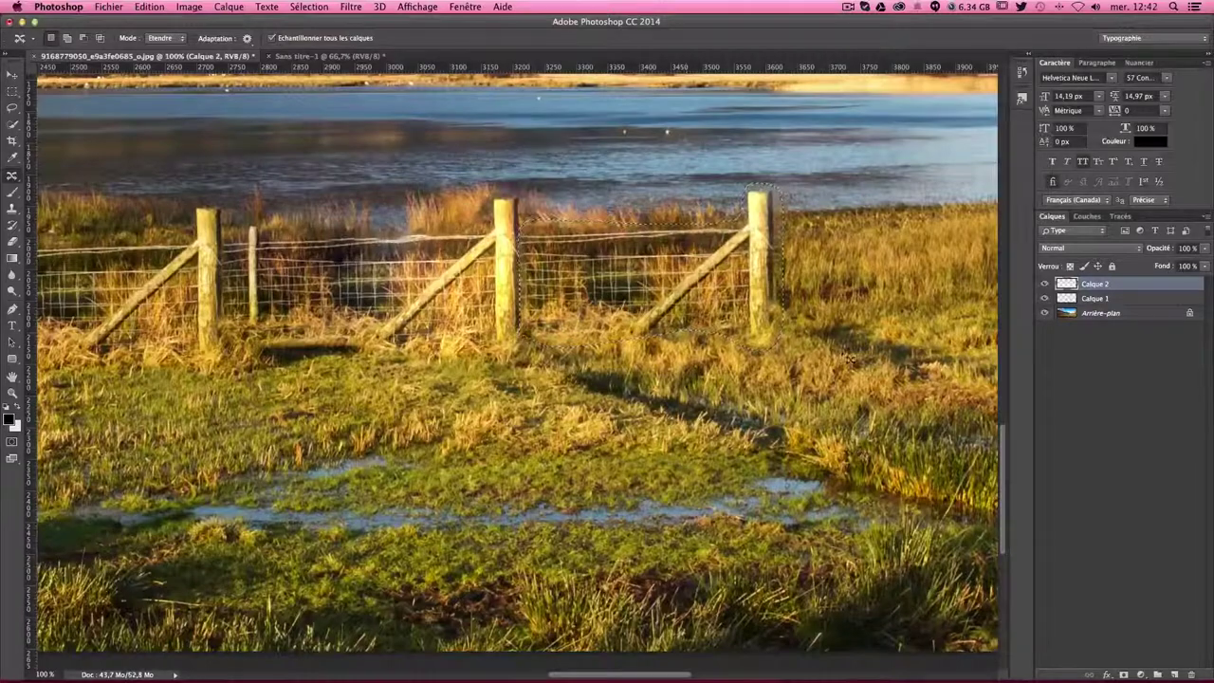
pyautogui.hotkey('ctrl', 'd')
pyautogui.hotkey('ctrl', '-')
pyautogui.hotkey('ctrl', '-')
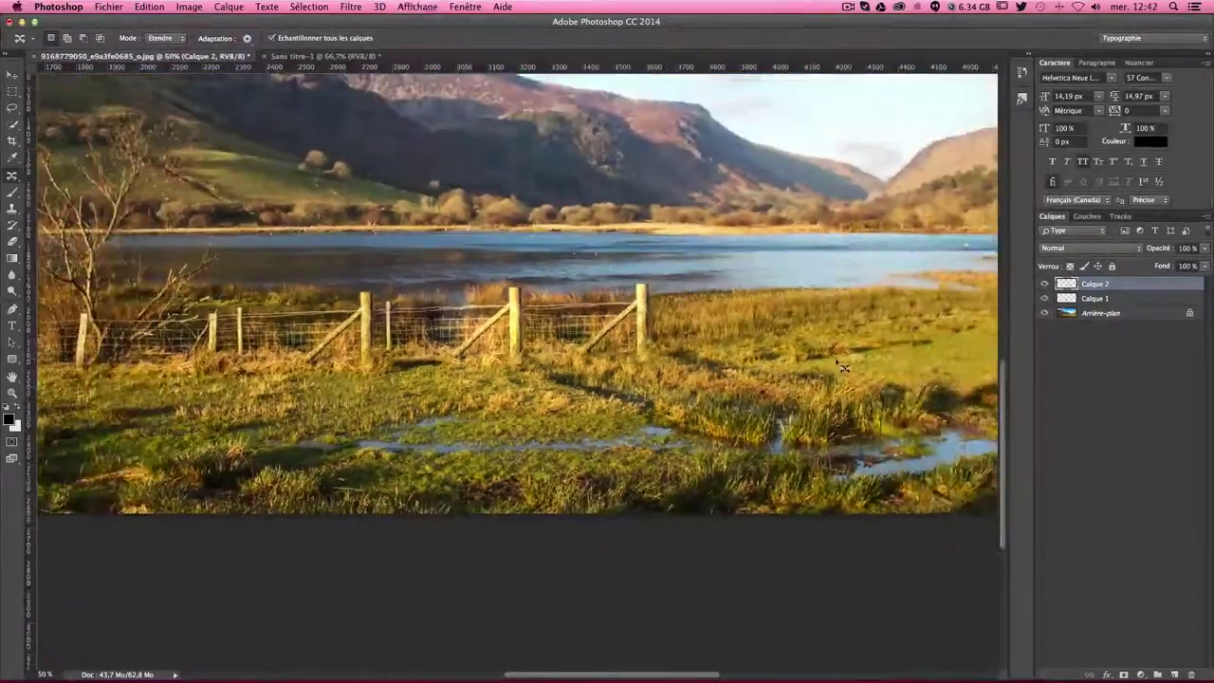
pyautogui.hotkey('ctrl', '+')
pyautogui.hotkey('ctrl', '+')
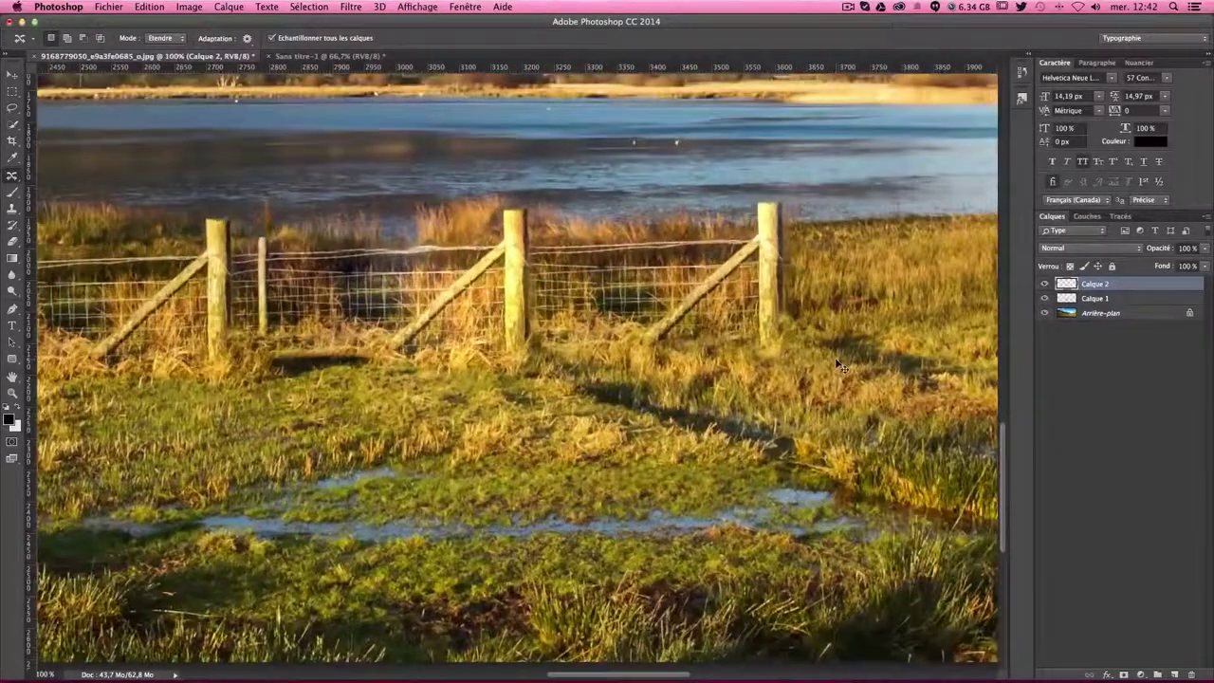
pyautogui.hotkey('ctrl', '-')
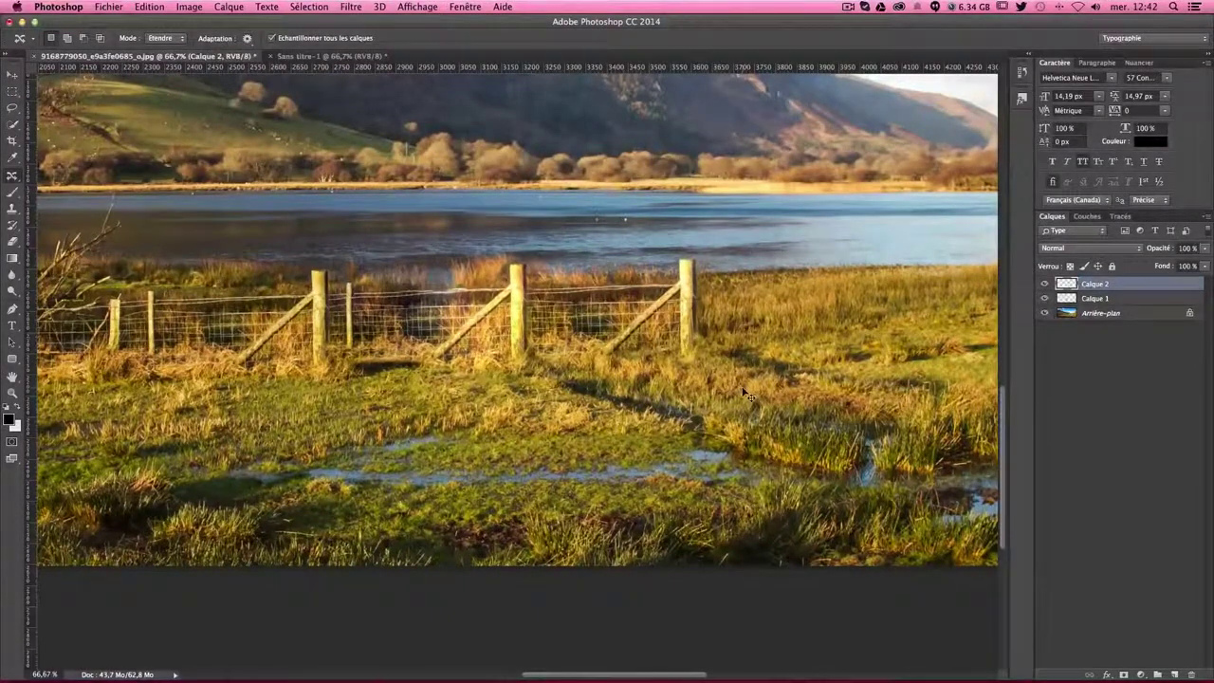
pyautogui.hotkey('ctrl', '-')
pyautogui.hscroll(-3, 678, 366)
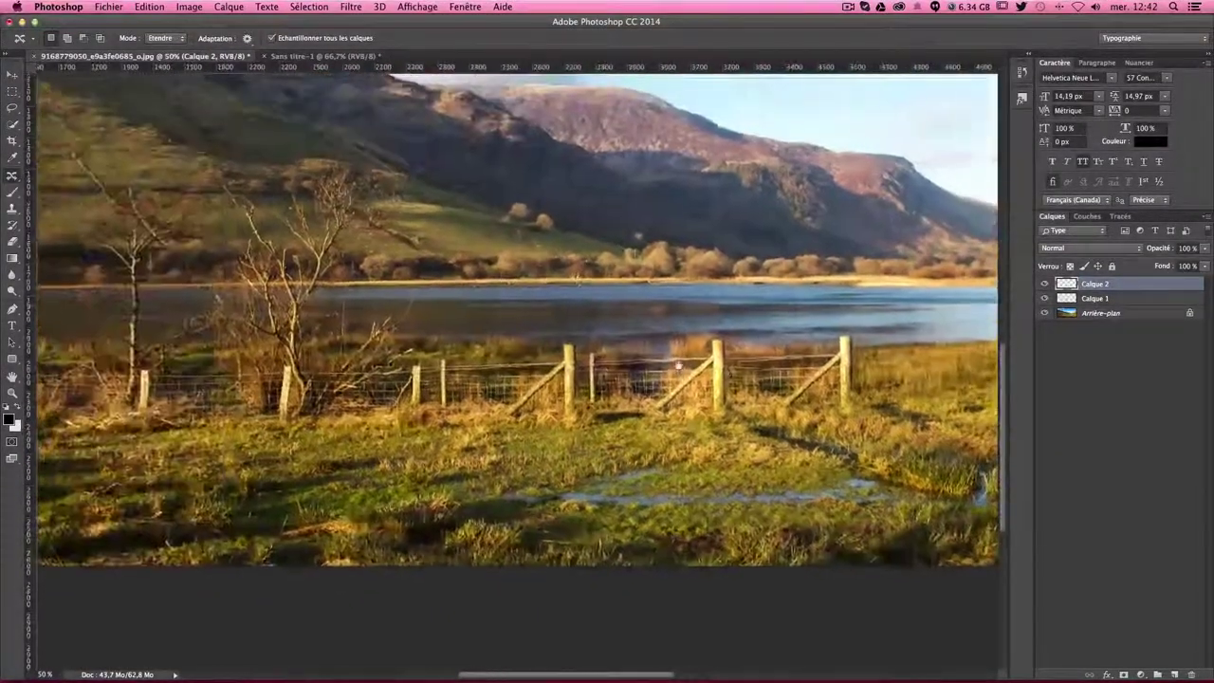
pyautogui.hotkey('ctrl', '-')
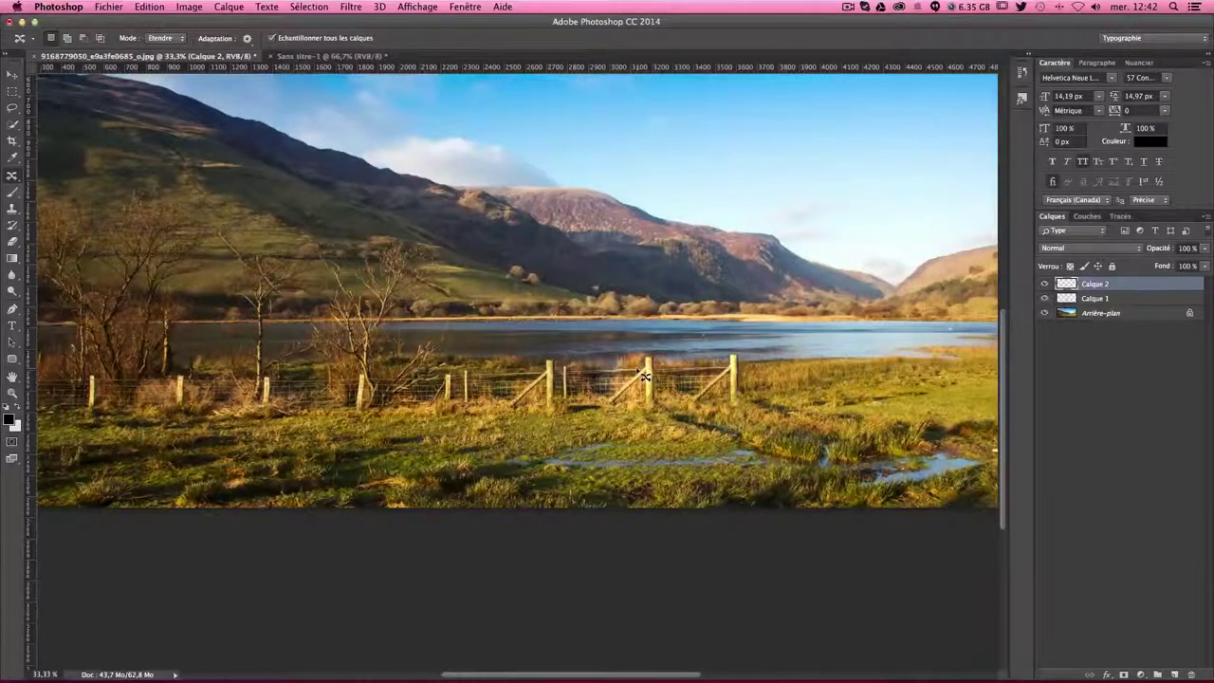
pyautogui.scroll(3, 645, 377)
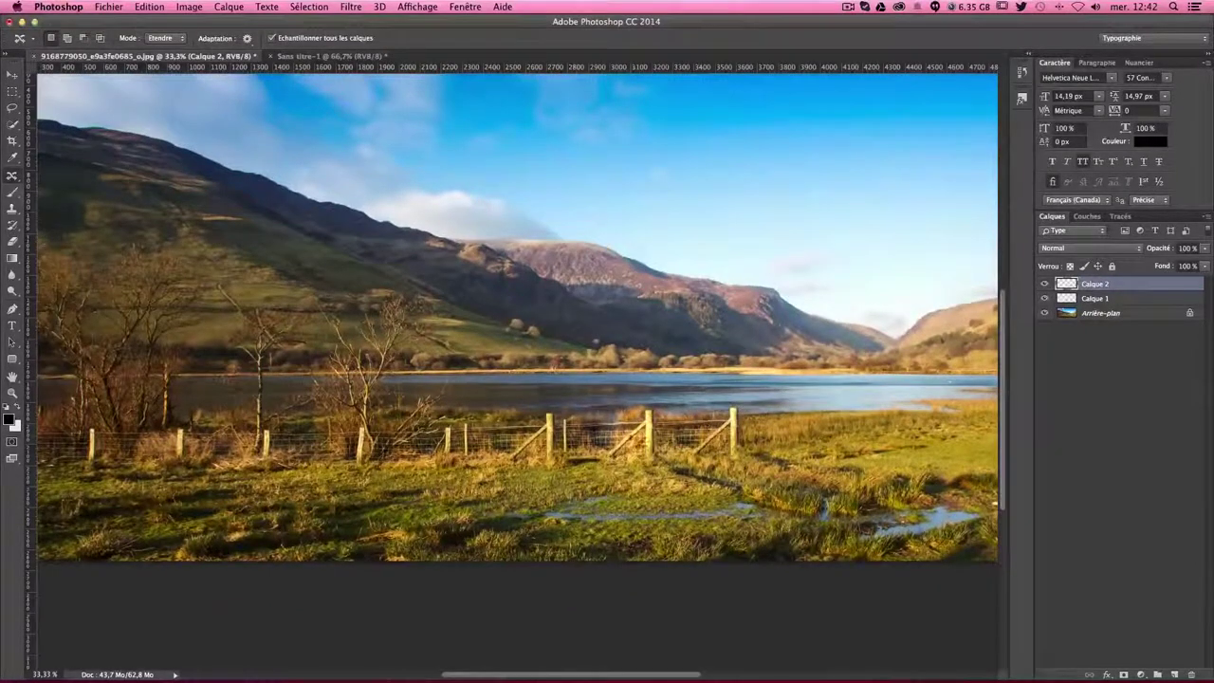
pyautogui.scroll(2, 738, 486)
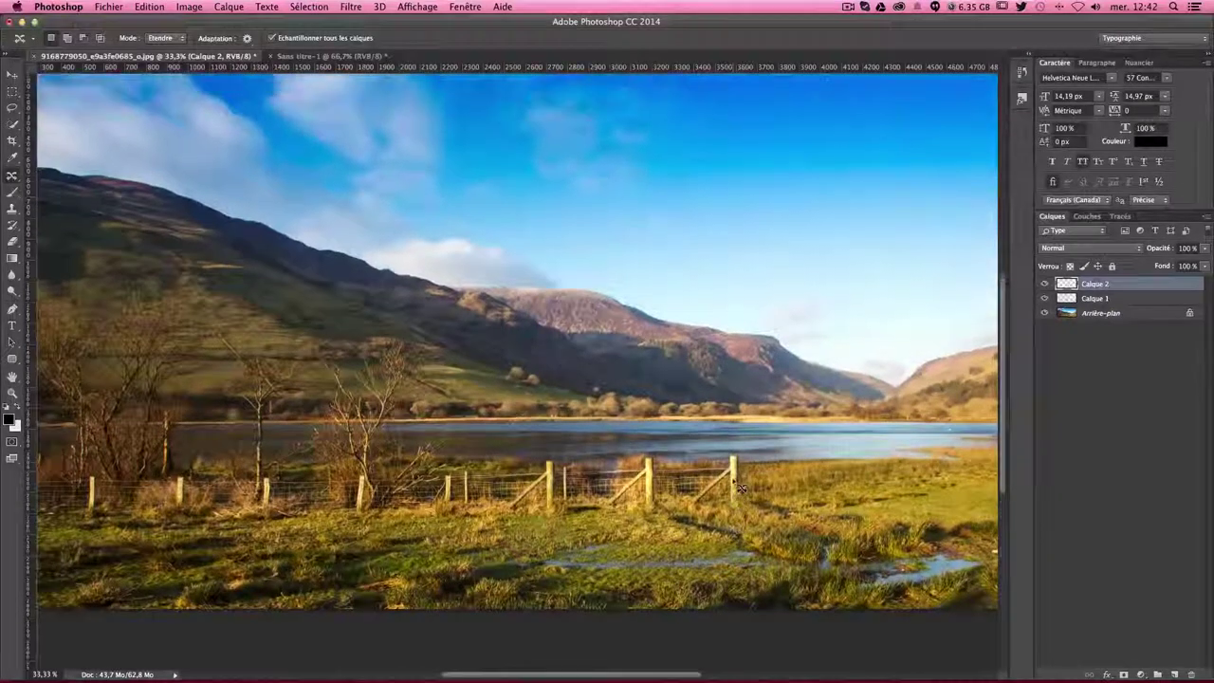
pyautogui.scroll(2, 738, 485)
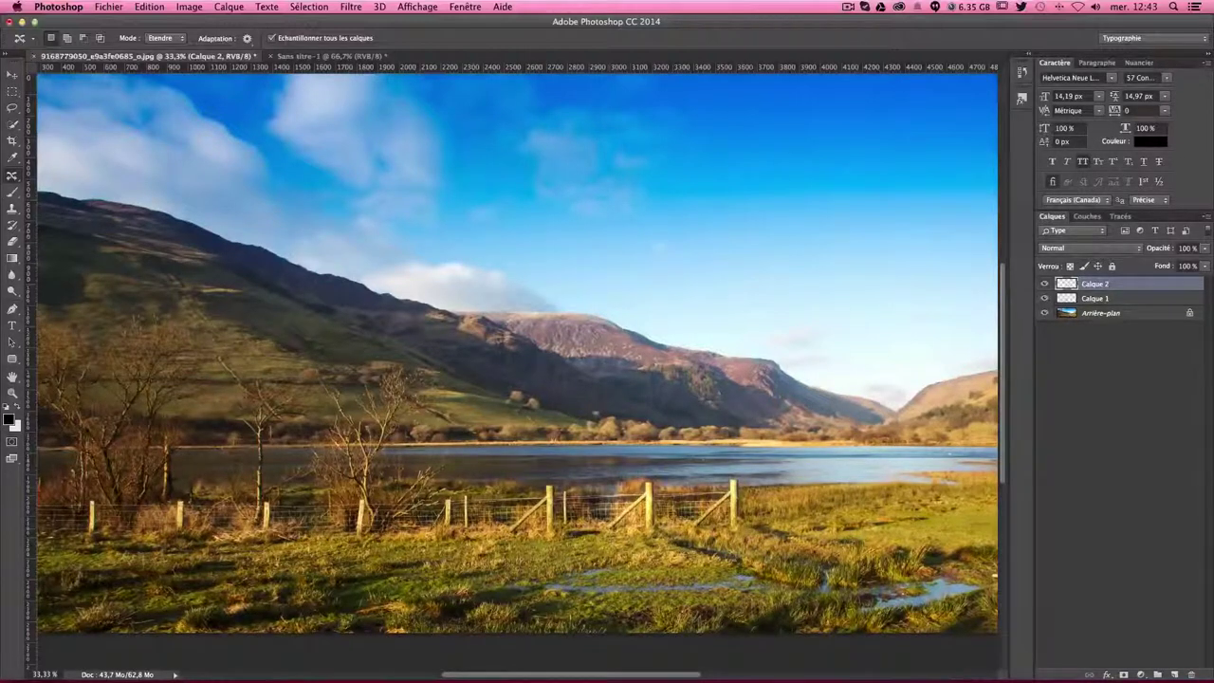
pyautogui.scroll(2, 661, 502)
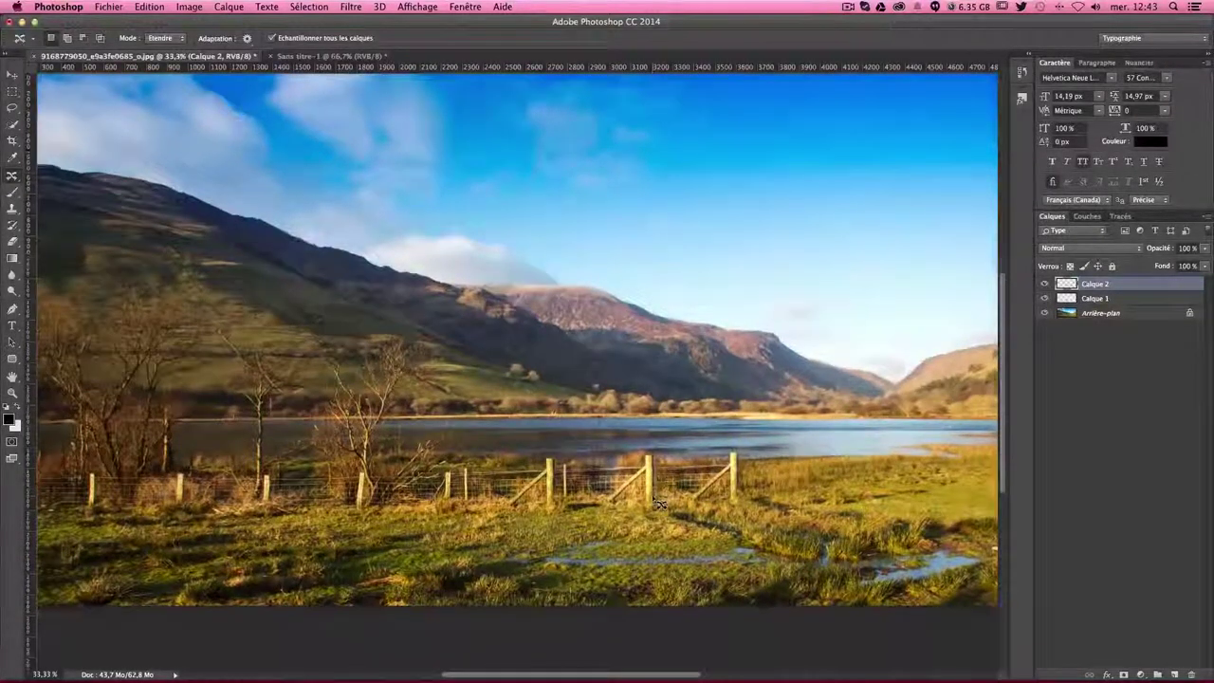